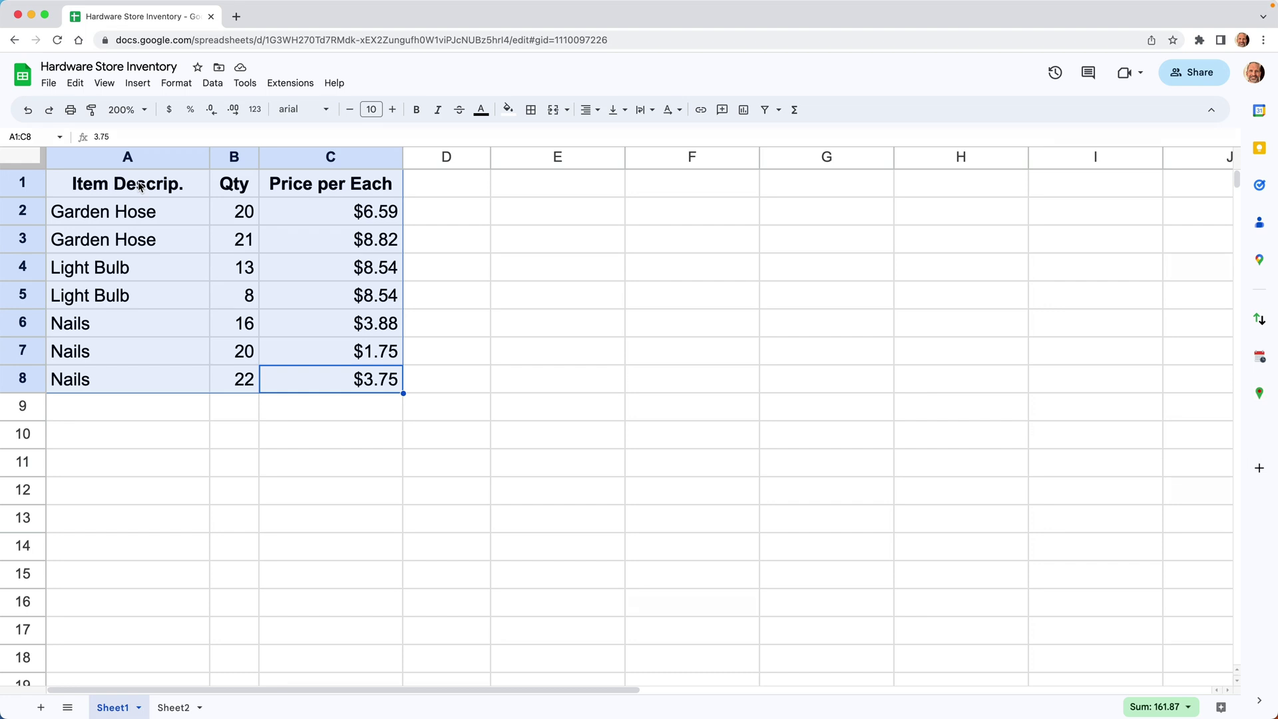
Step: Select the column A item descriptions, look at the Data menu without sorting, and return to cell A9
{"action": "left_click_drag", "start_coordinate": [145, 214], "coordinate": [193, 392]}
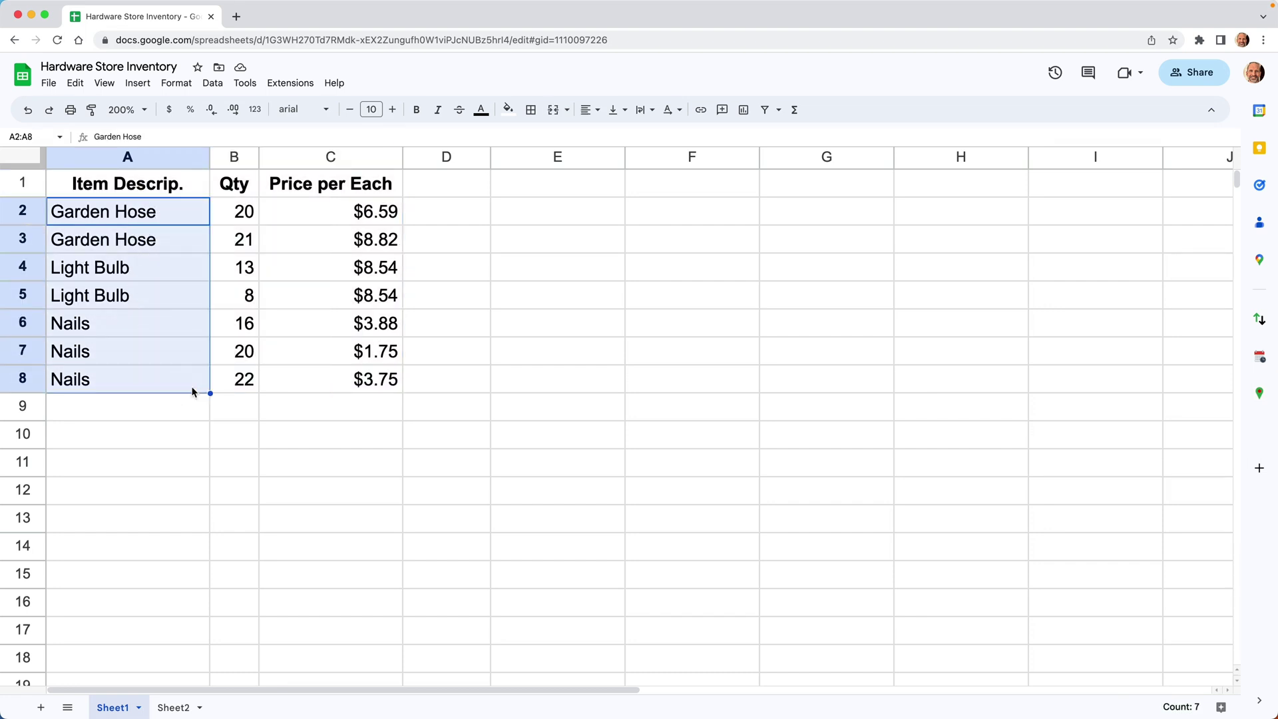
{"action": "left_click", "coordinate": [213, 83]}
{"action": "mouse_move", "coordinate": [235, 129]}
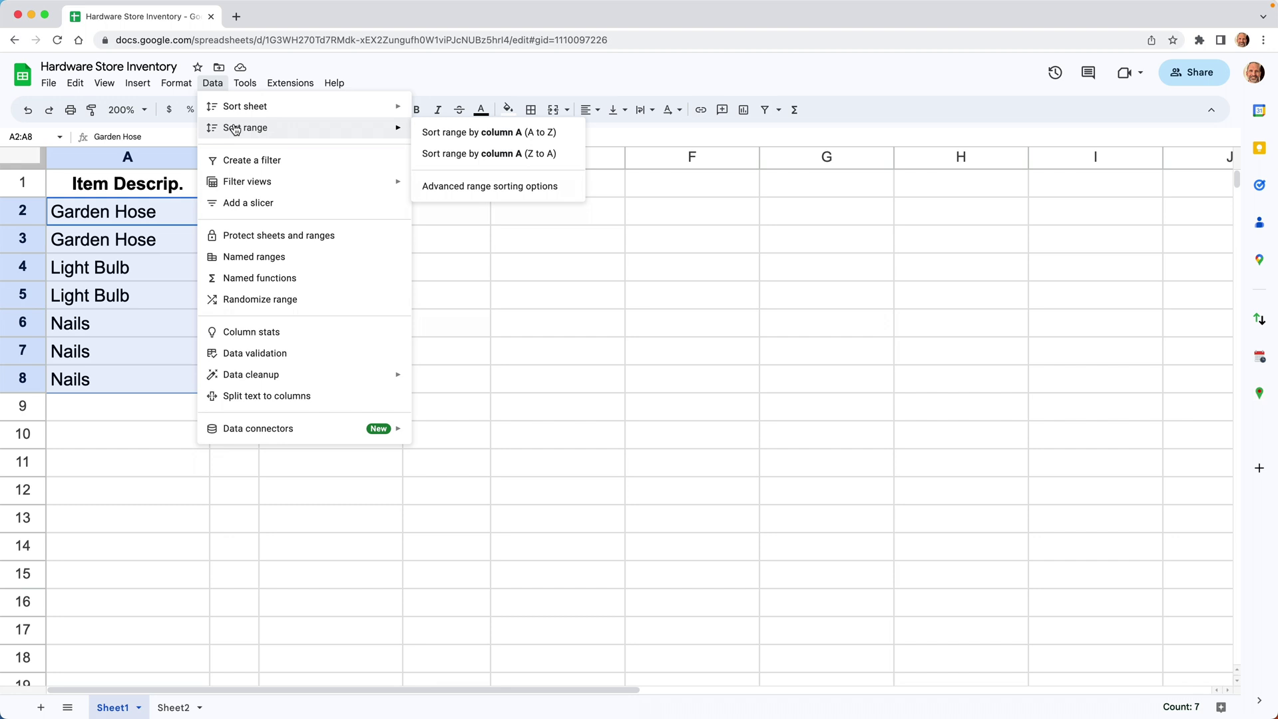
{"action": "left_click", "coordinate": [140, 410]}
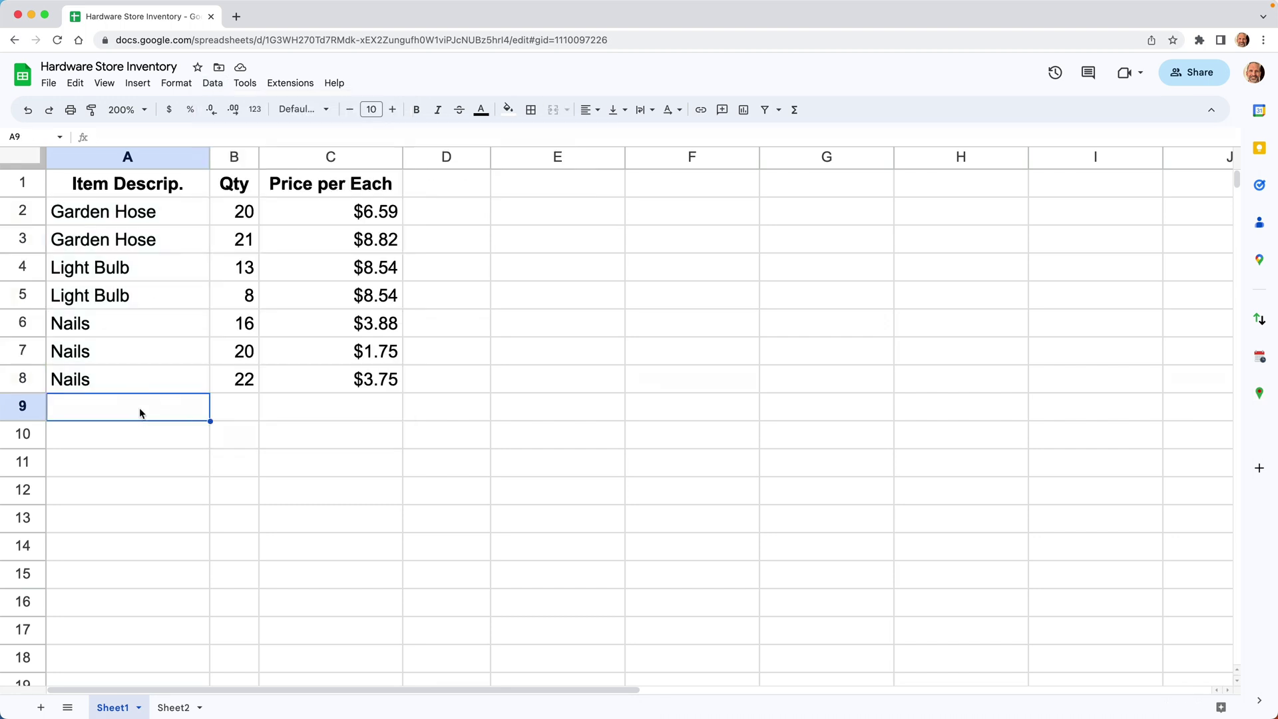
{"action": "left_click", "coordinate": [23, 409]}
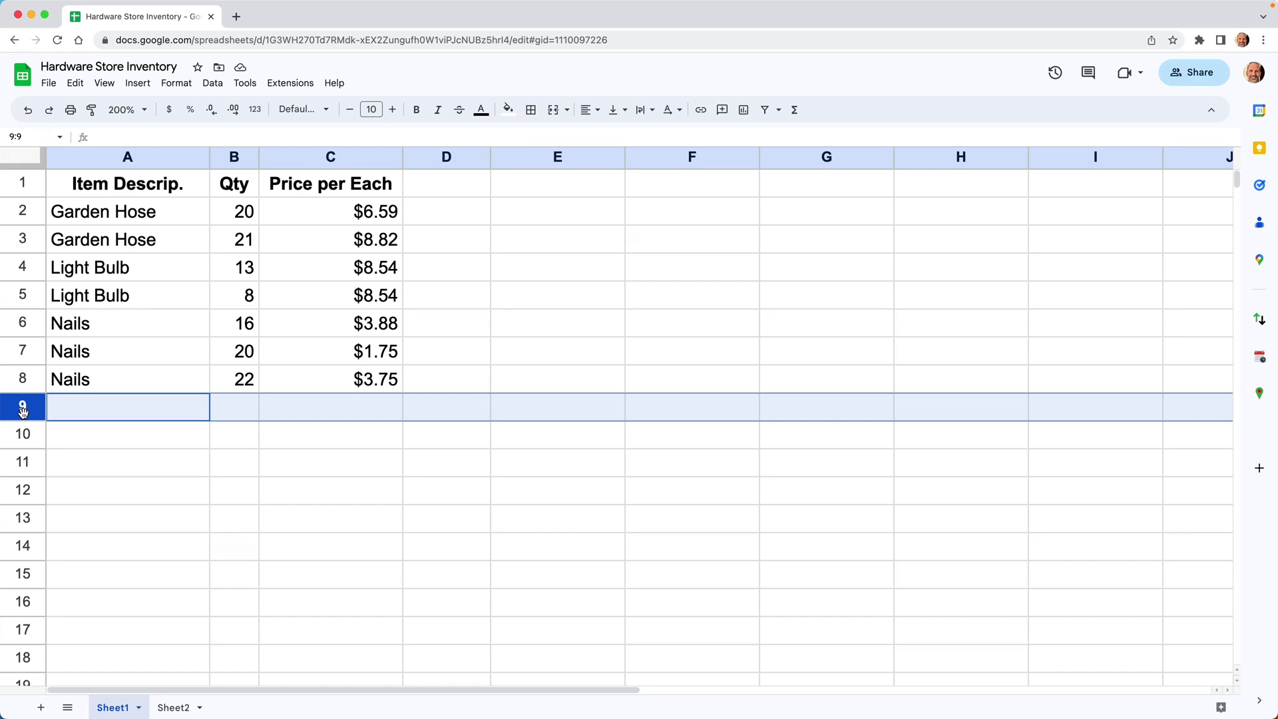
{"action": "left_click", "coordinate": [85, 420]}
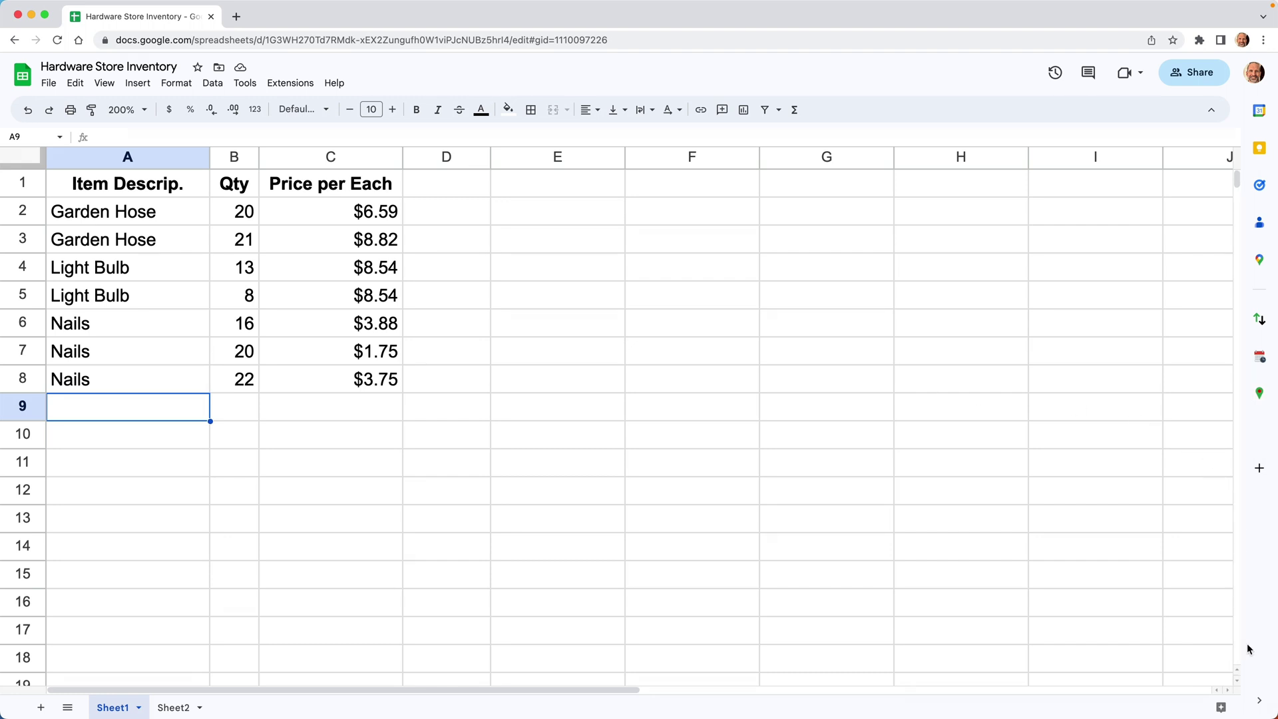
Step: Toggle the add-ons side panel, browse and close the Marketplace, and launch StaySorted
{"action": "left_click", "coordinate": [1258, 705]}
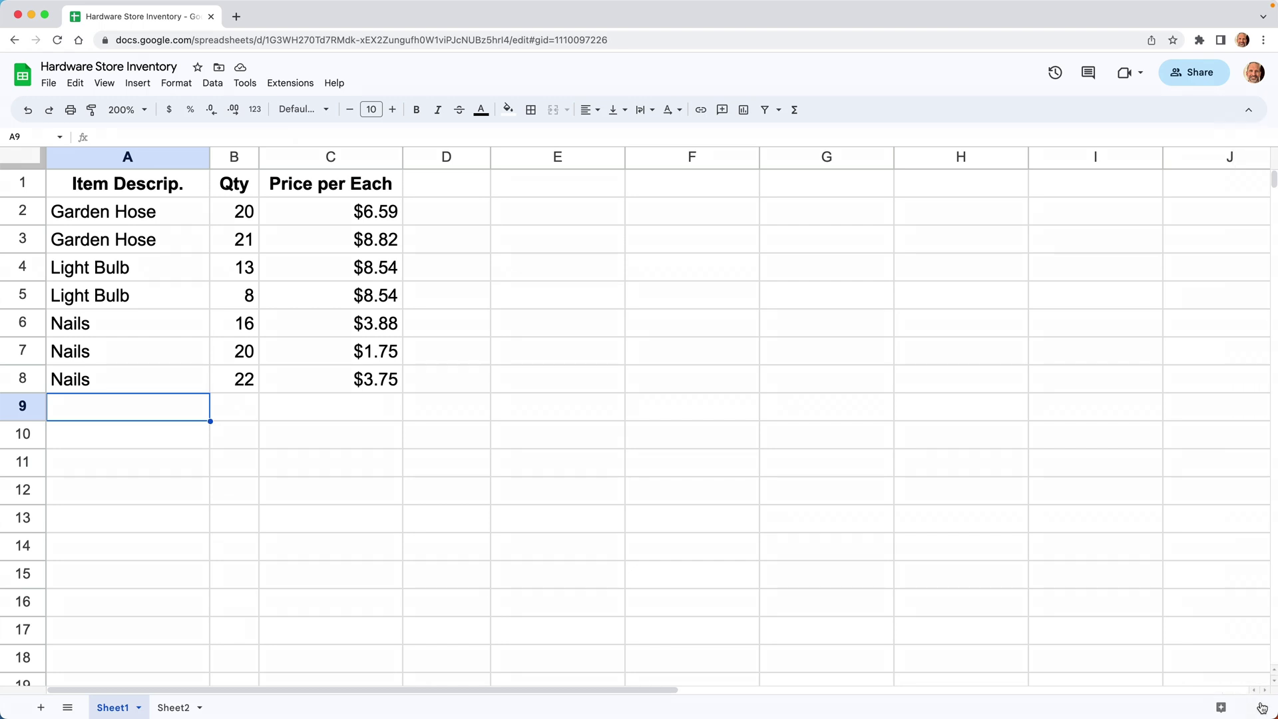
{"action": "left_click", "coordinate": [1260, 706]}
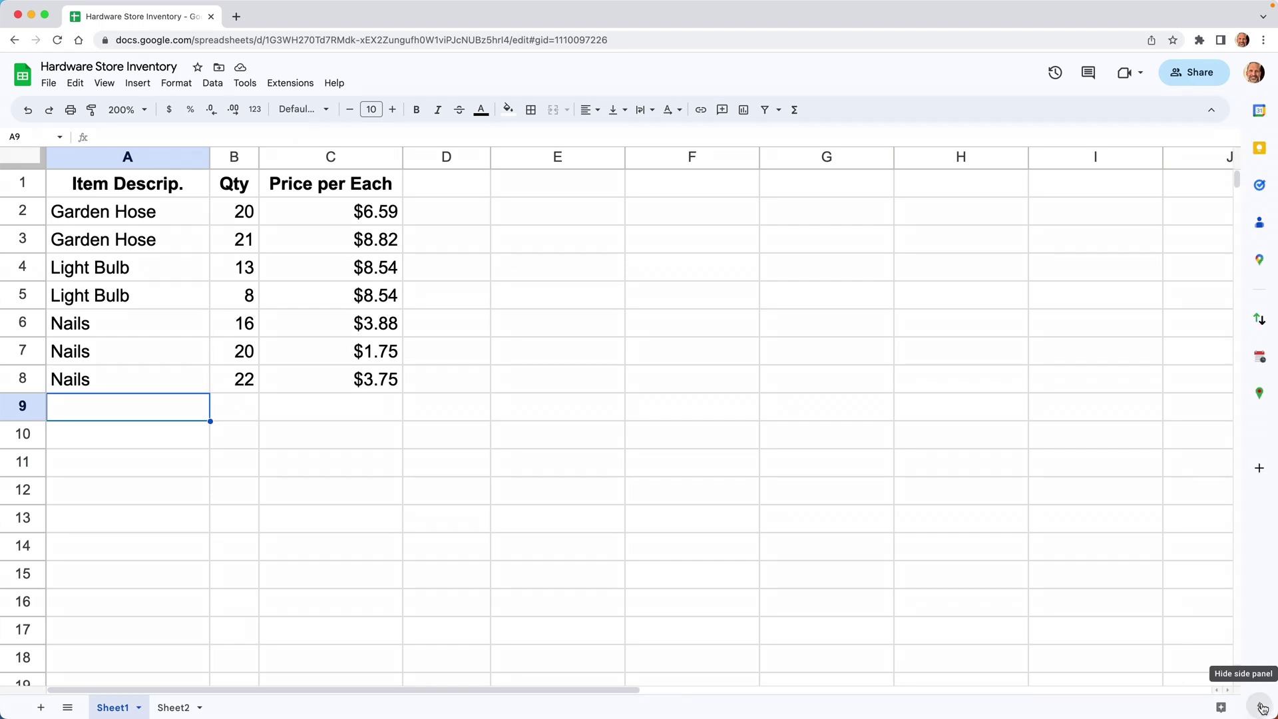
{"action": "left_click", "coordinate": [1260, 469]}
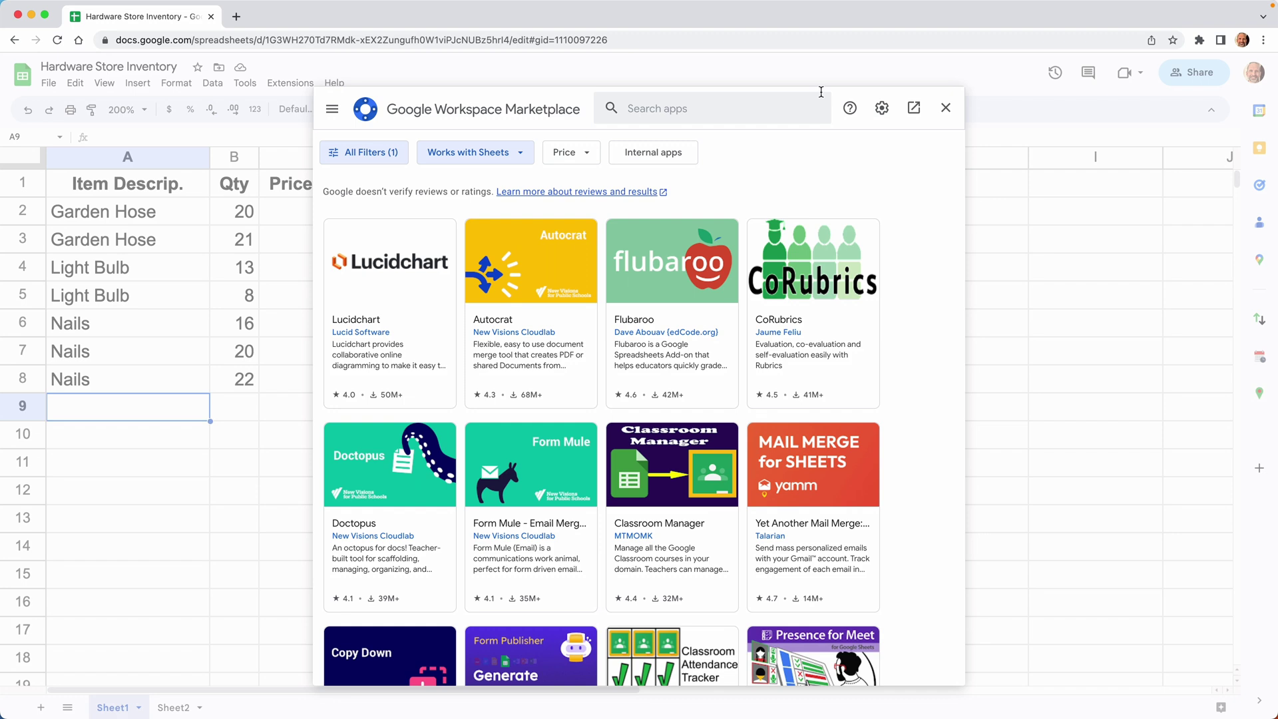
{"action": "left_click", "coordinate": [945, 111]}
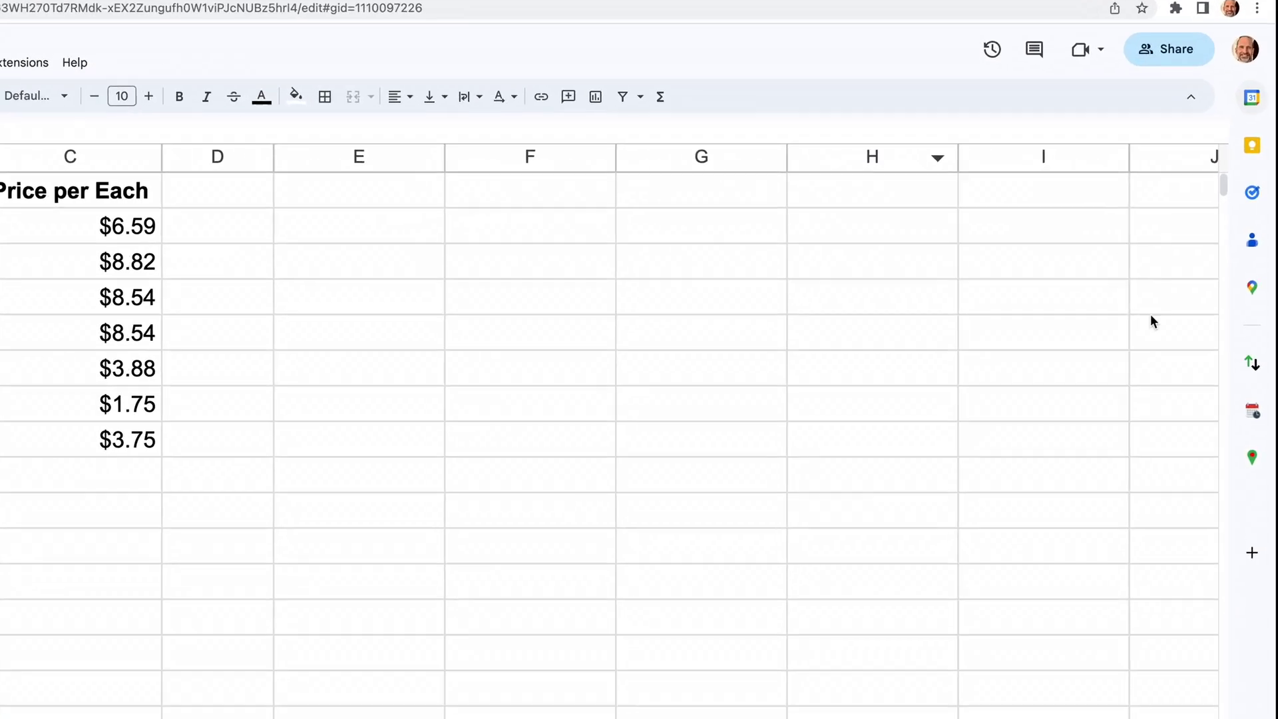
{"action": "left_click", "coordinate": [1252, 363]}
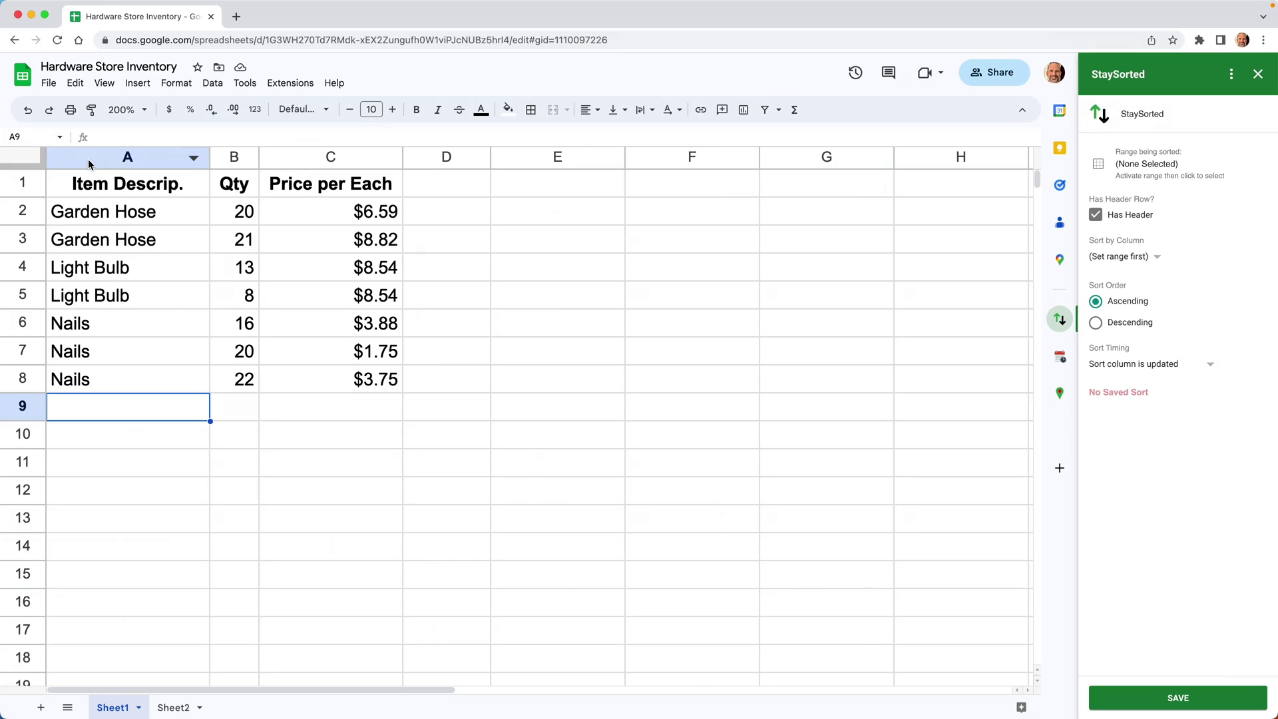
Step: Set the StaySorted range to Sheet1!A1:C, sort by column A, and trigger on rightmost column updates
{"action": "left_click_drag", "start_coordinate": [87, 164], "coordinate": [292, 159]}
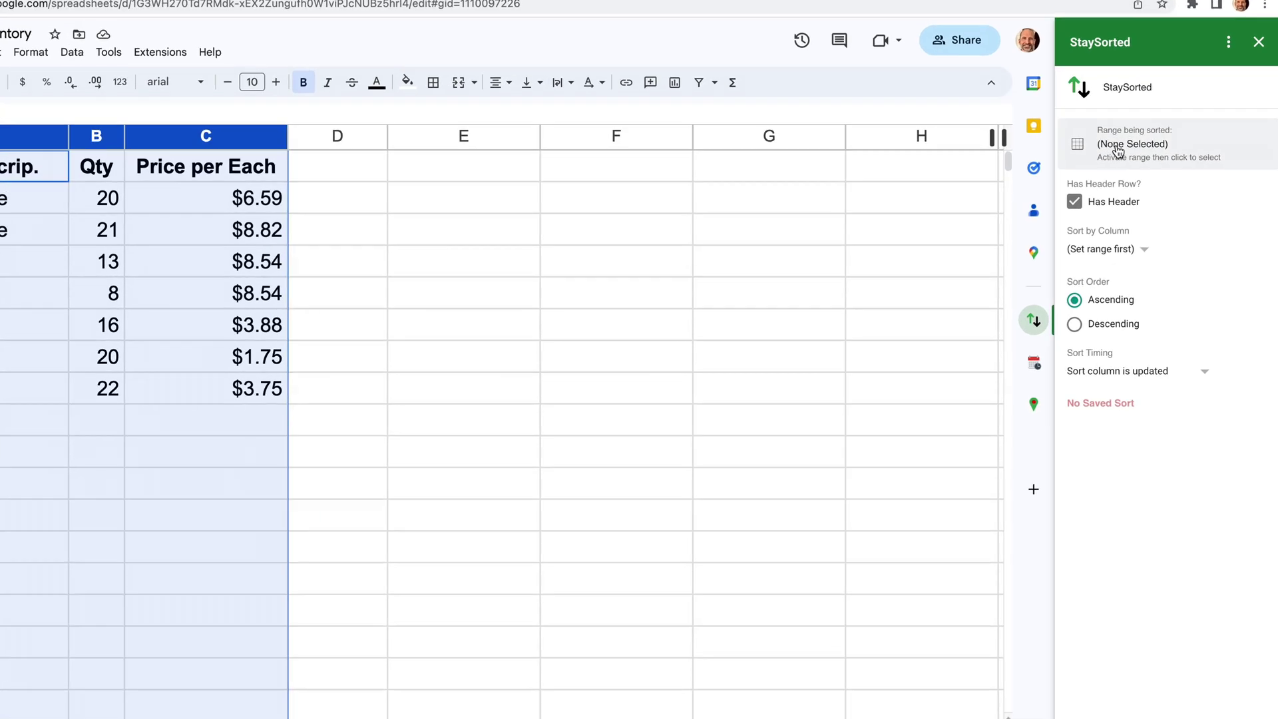
{"action": "left_click", "coordinate": [1145, 149]}
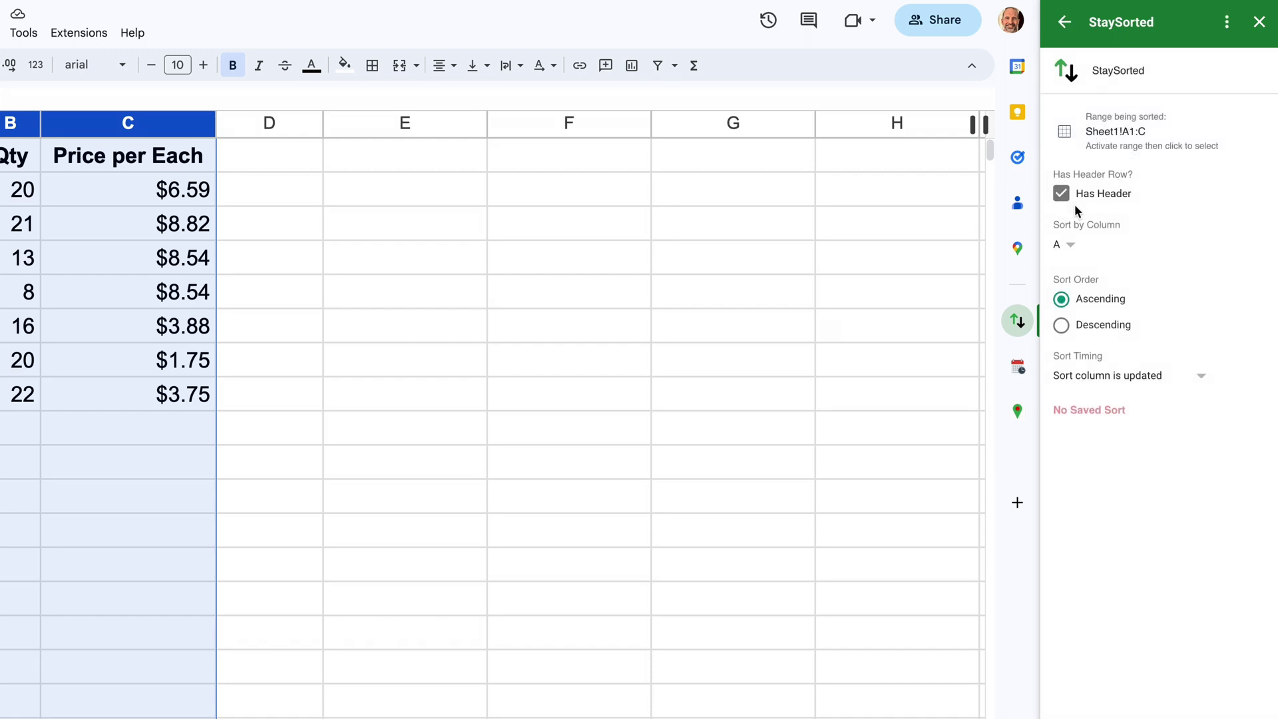
{"action": "left_click", "coordinate": [1077, 245]}
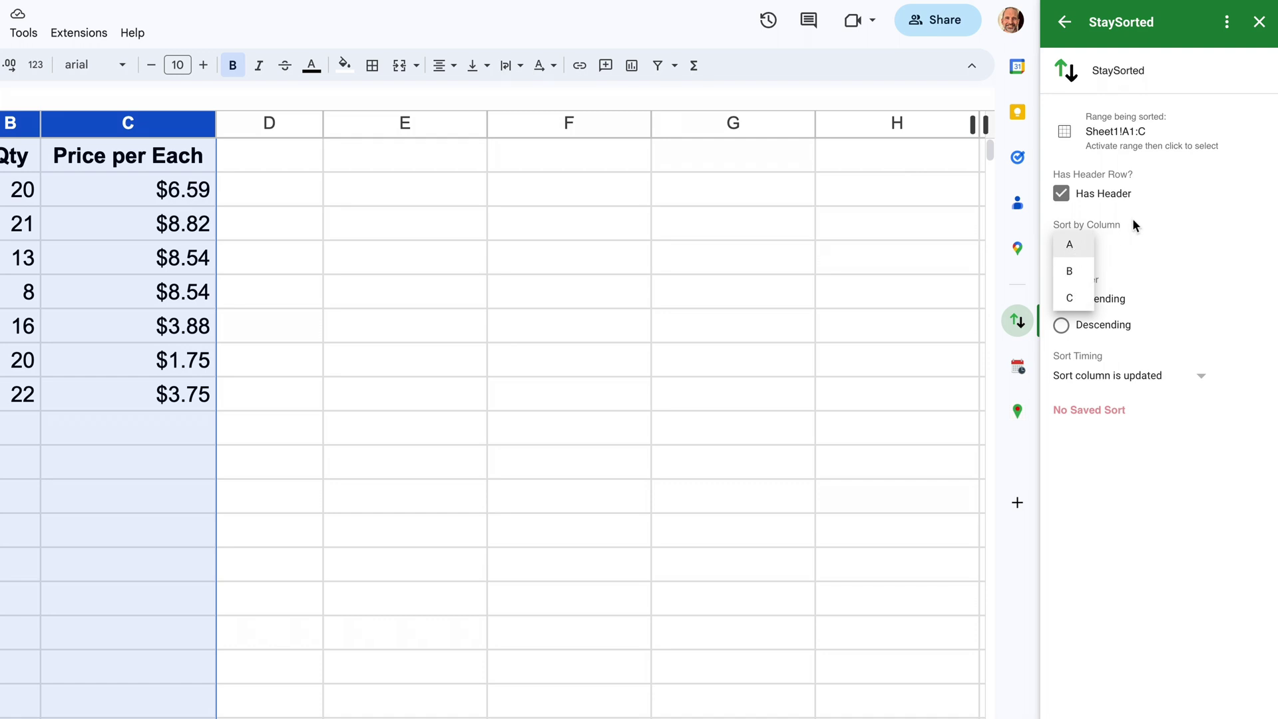
{"action": "left_click", "coordinate": [1133, 251]}
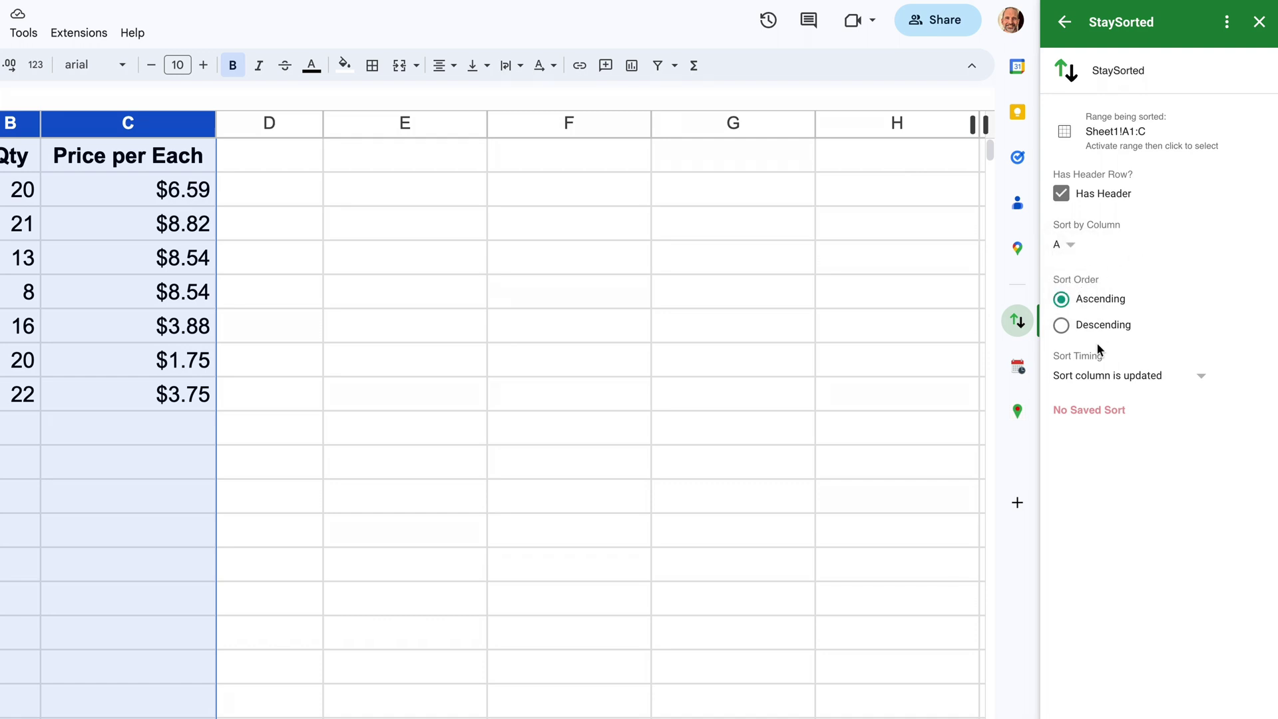
{"action": "left_click", "coordinate": [1107, 375]}
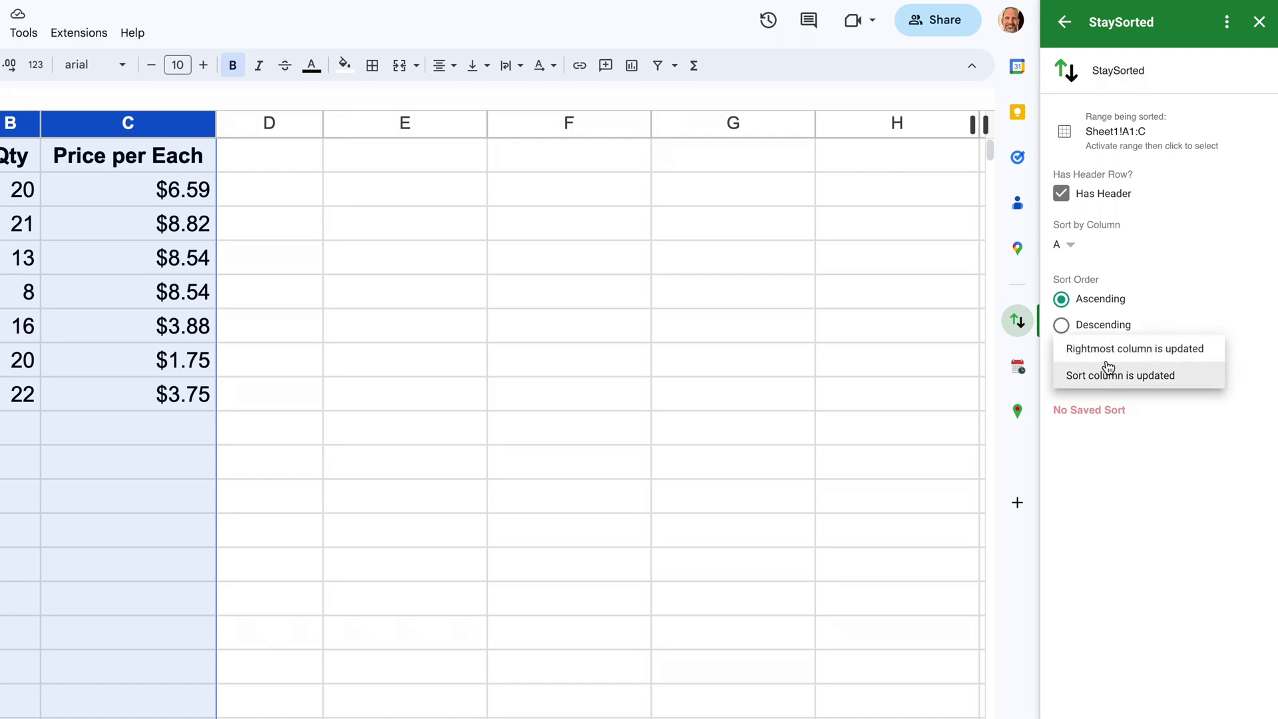
{"action": "left_click", "coordinate": [1099, 349]}
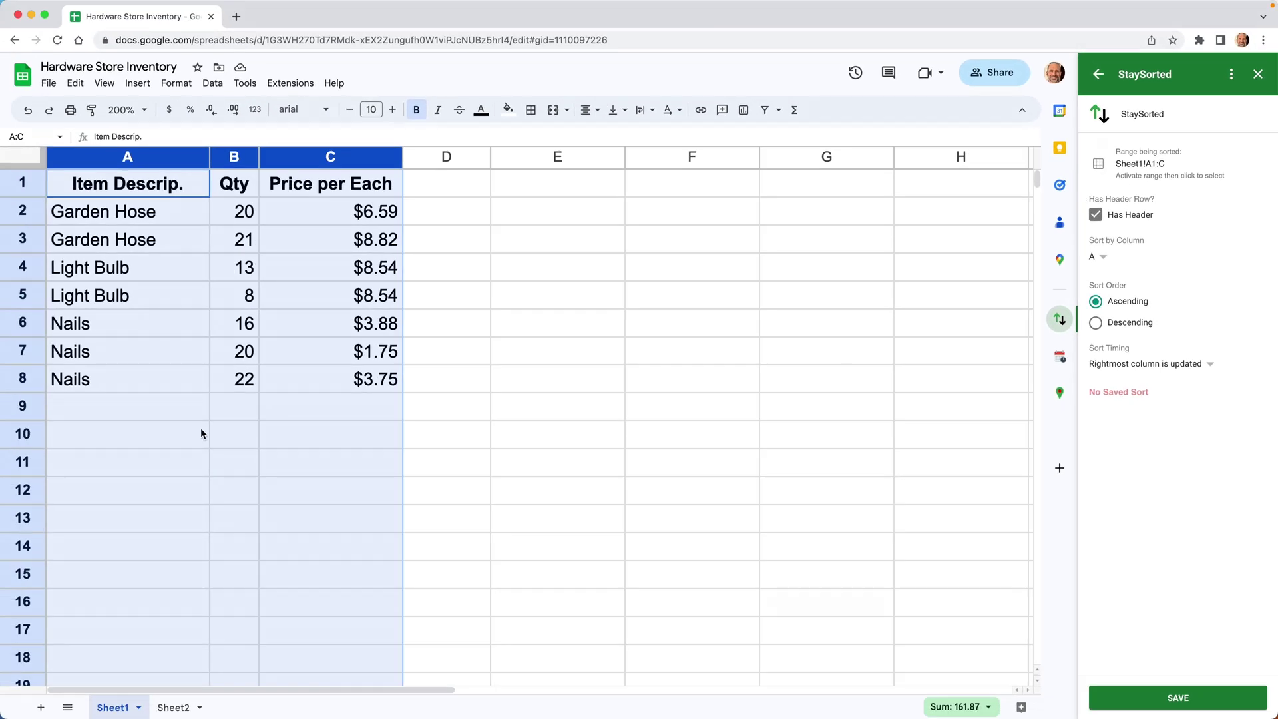
{"action": "left_click", "coordinate": [125, 414]}
{"action": "left_click", "coordinate": [320, 408]}
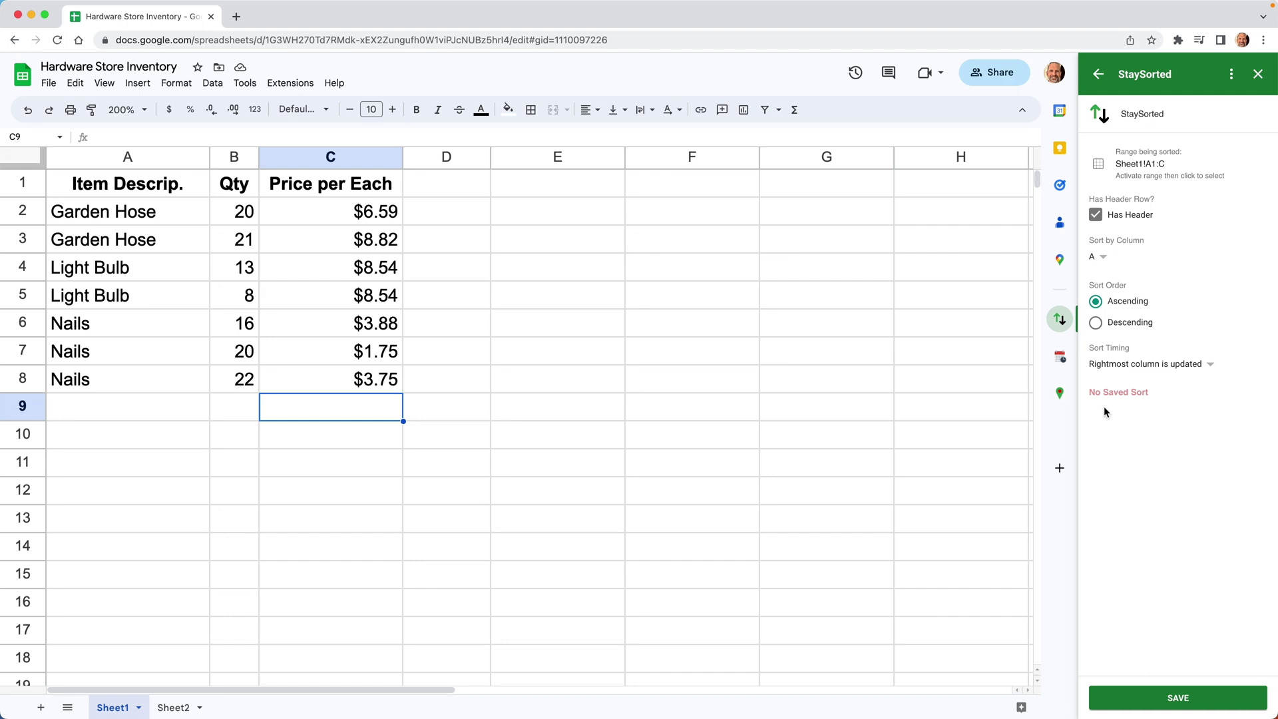
Step: Save the StaySorted sort settings and enter Light Bulb in cell A9
{"action": "left_click", "coordinate": [1155, 700]}
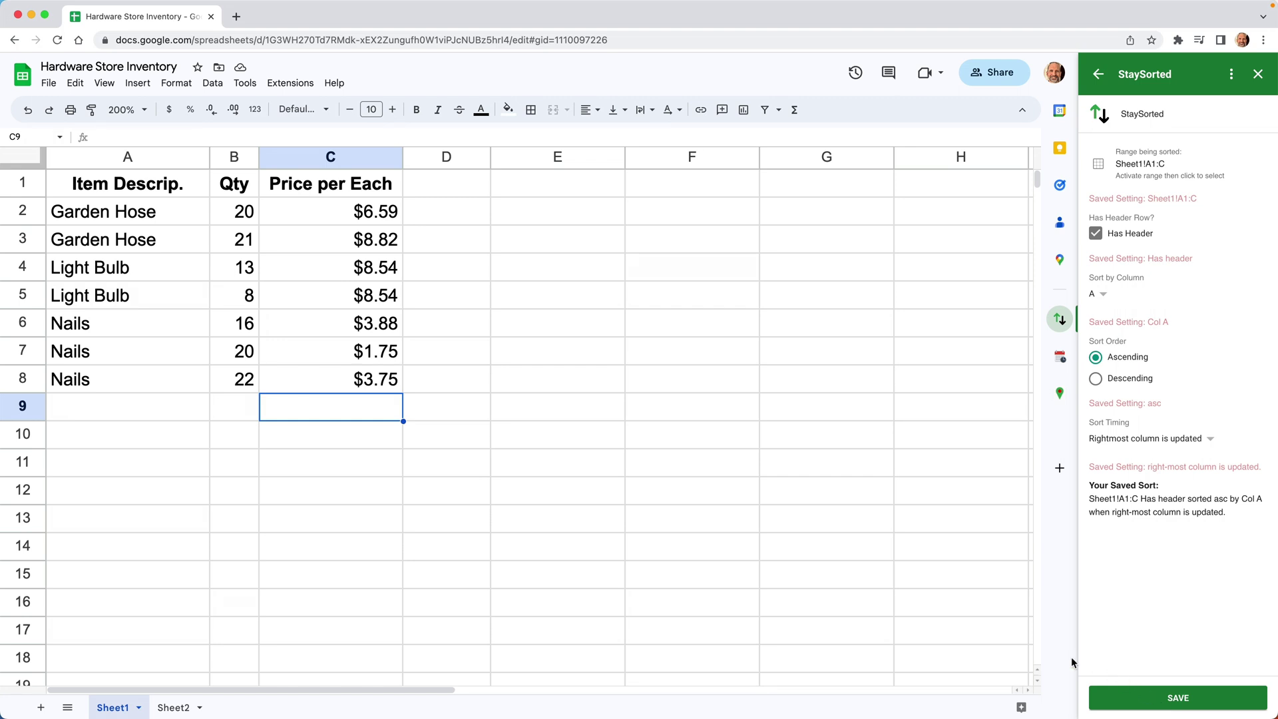
{"action": "left_click", "coordinate": [186, 404]}
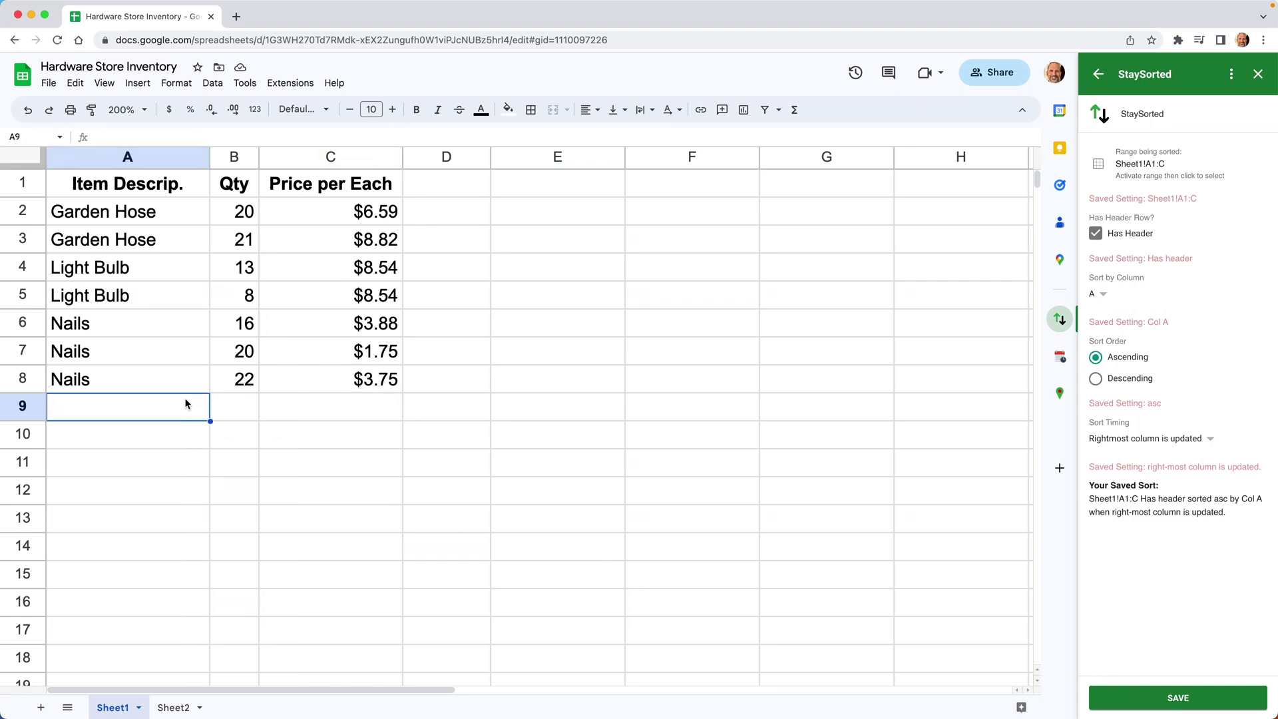
{"action": "type", "text": "L"}
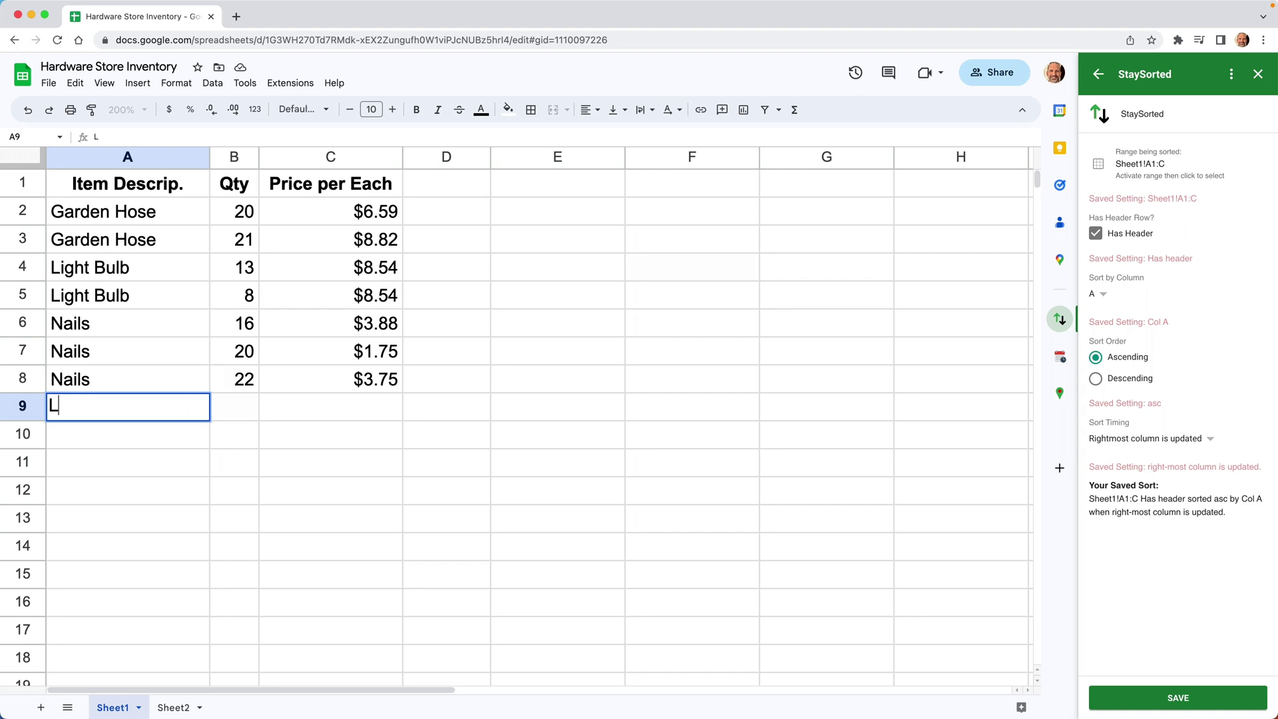
{"action": "type", "text": "ight Bulb"}
{"action": "key", "text": "Tab"}
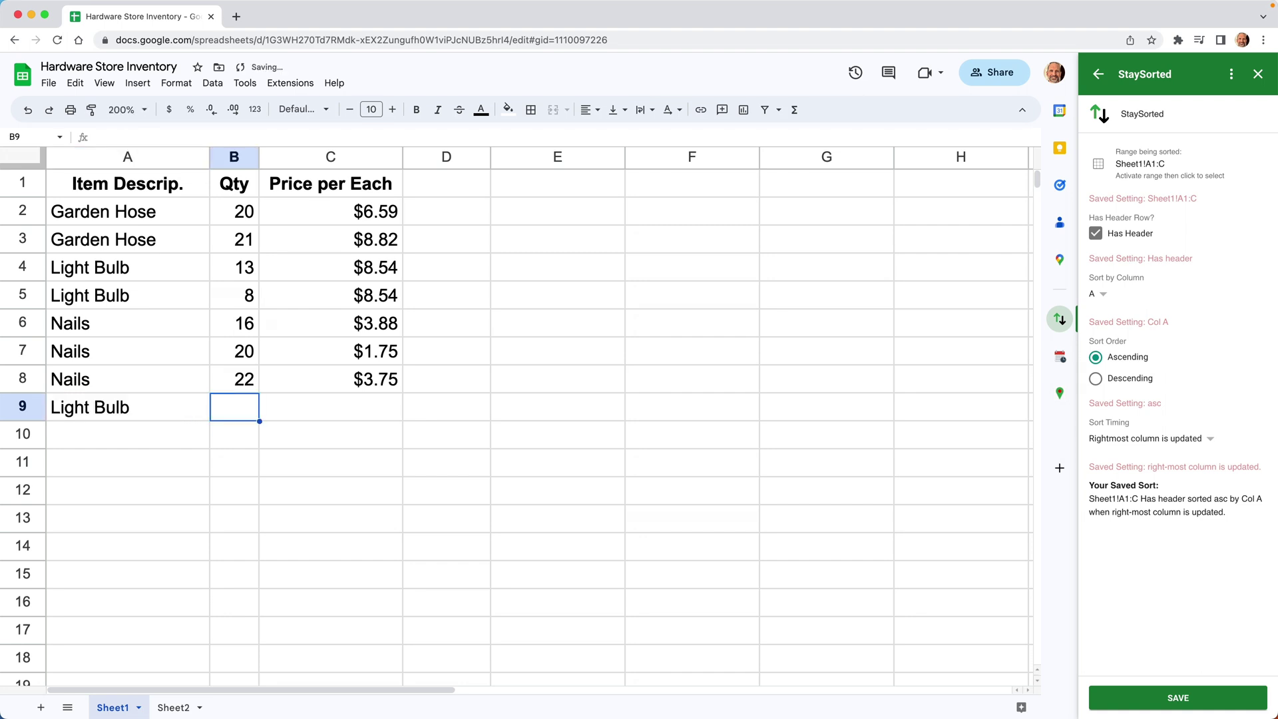
Step: Give the Light Bulb row quantity 23 and price 8.47, then go to Sheet2
{"action": "type", "text": "22"}
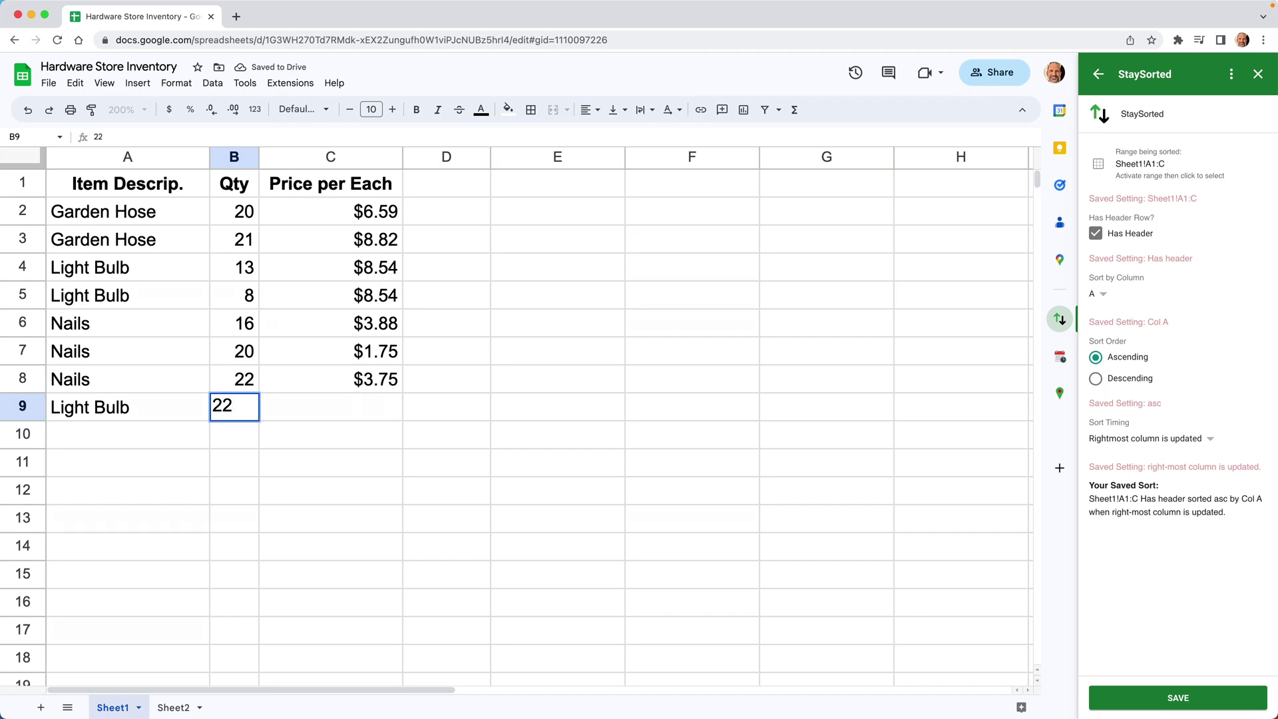
{"action": "key", "text": "BackSpace"}
{"action": "type", "text": "3"}
{"action": "key", "text": "Tab"}
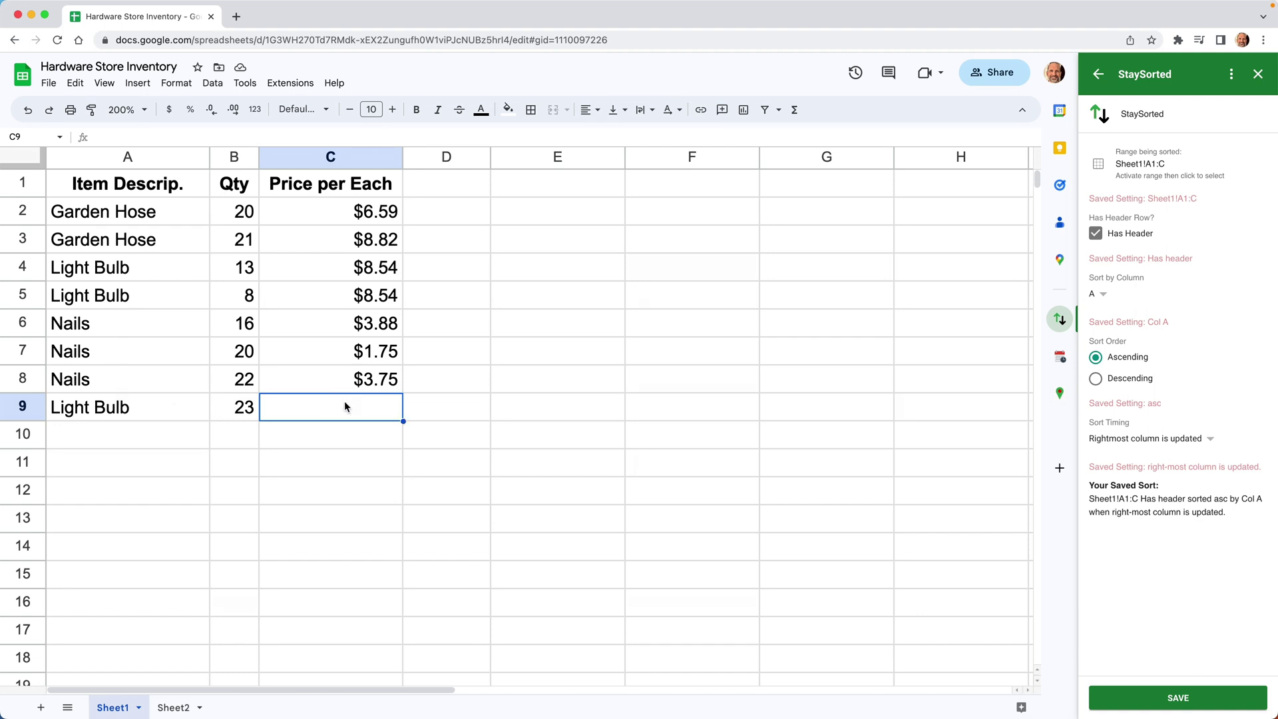
{"action": "type", "text": "8."}
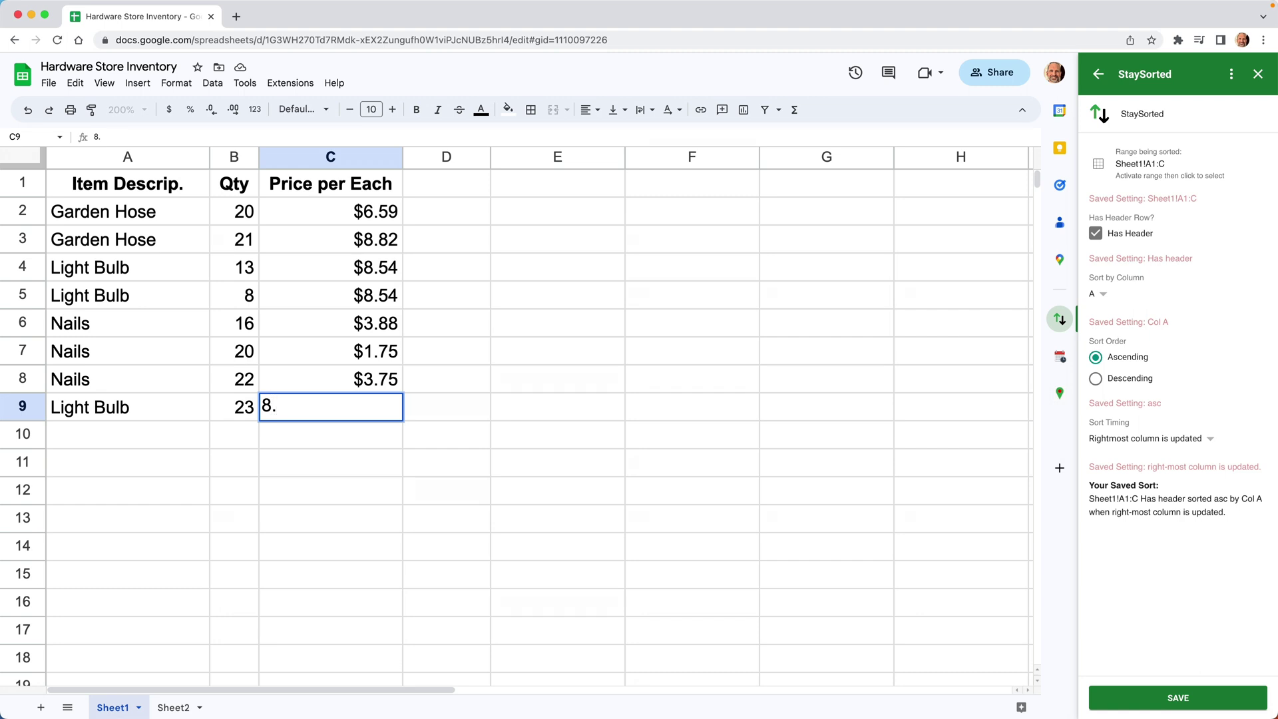
{"action": "type", "text": "47"}
{"action": "key", "text": "Return"}
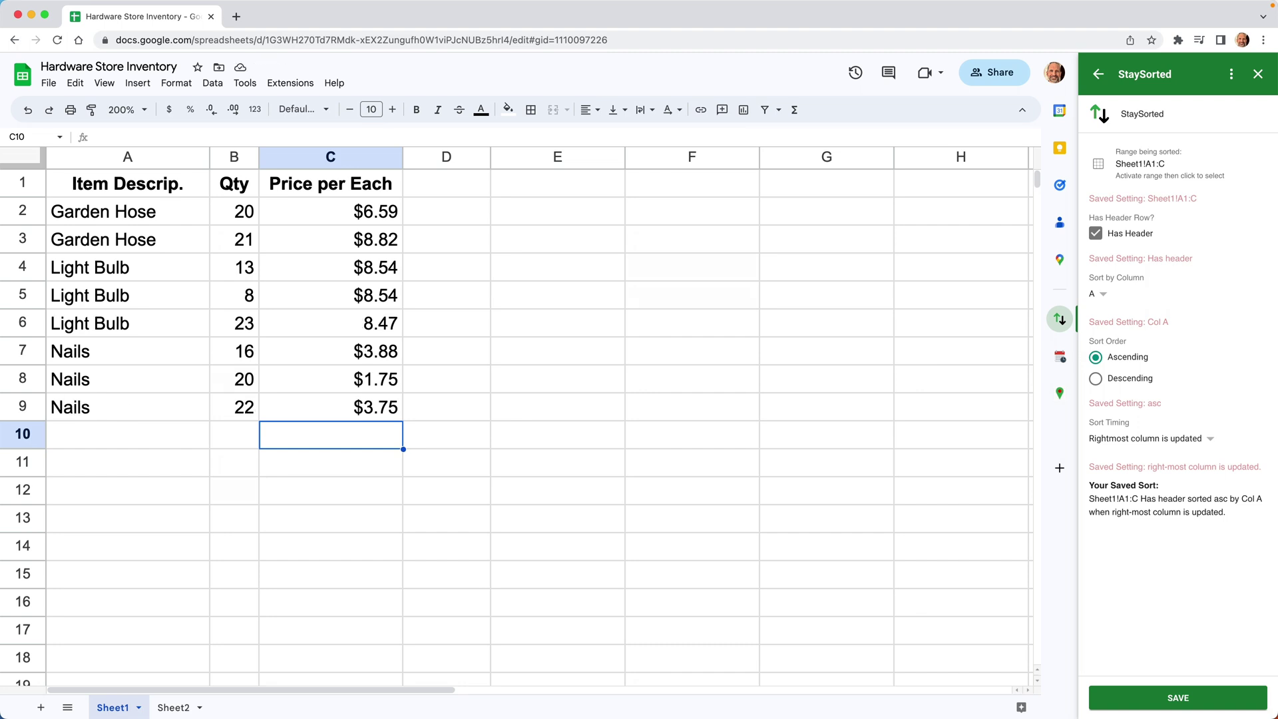
{"action": "left_click", "coordinate": [171, 706]}
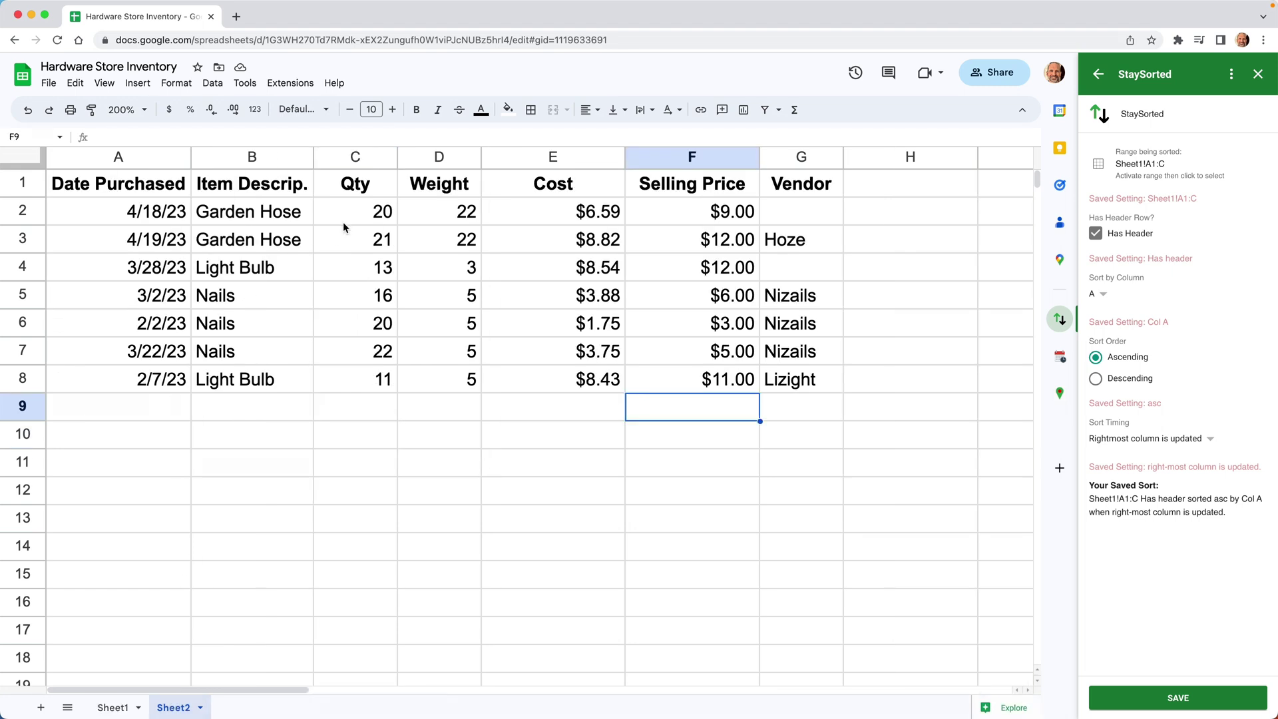
Step: Inspect the row 2 quantity and vendor cells and the row 4 selling price on Sheet2
{"action": "left_click", "coordinate": [378, 223]}
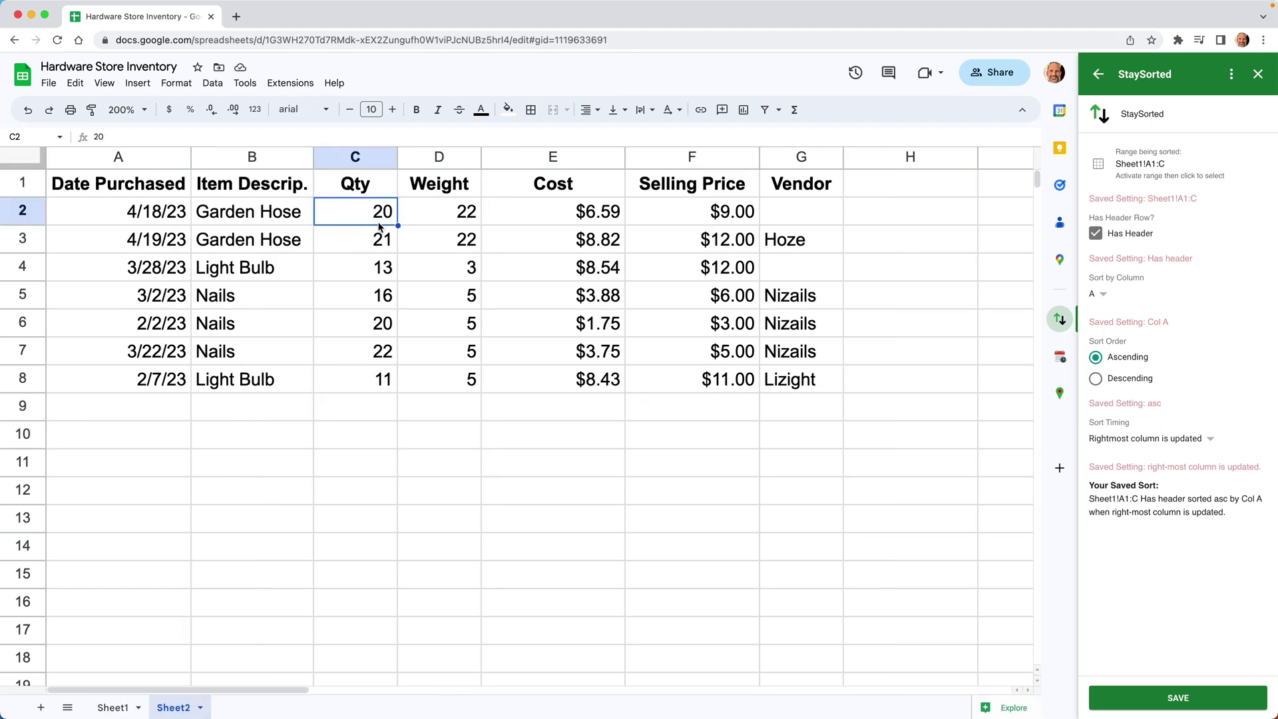
{"action": "left_click", "coordinate": [763, 212]}
{"action": "left_click", "coordinate": [767, 264]}
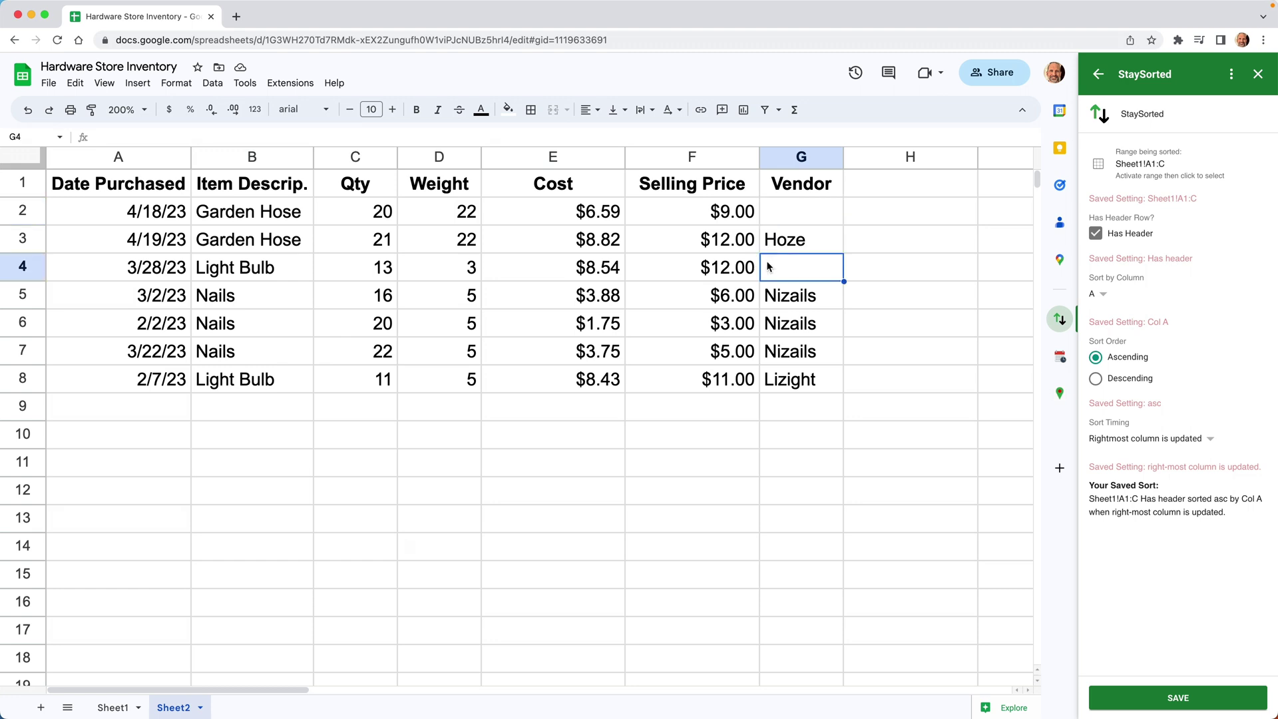
{"action": "left_click", "coordinate": [717, 272]}
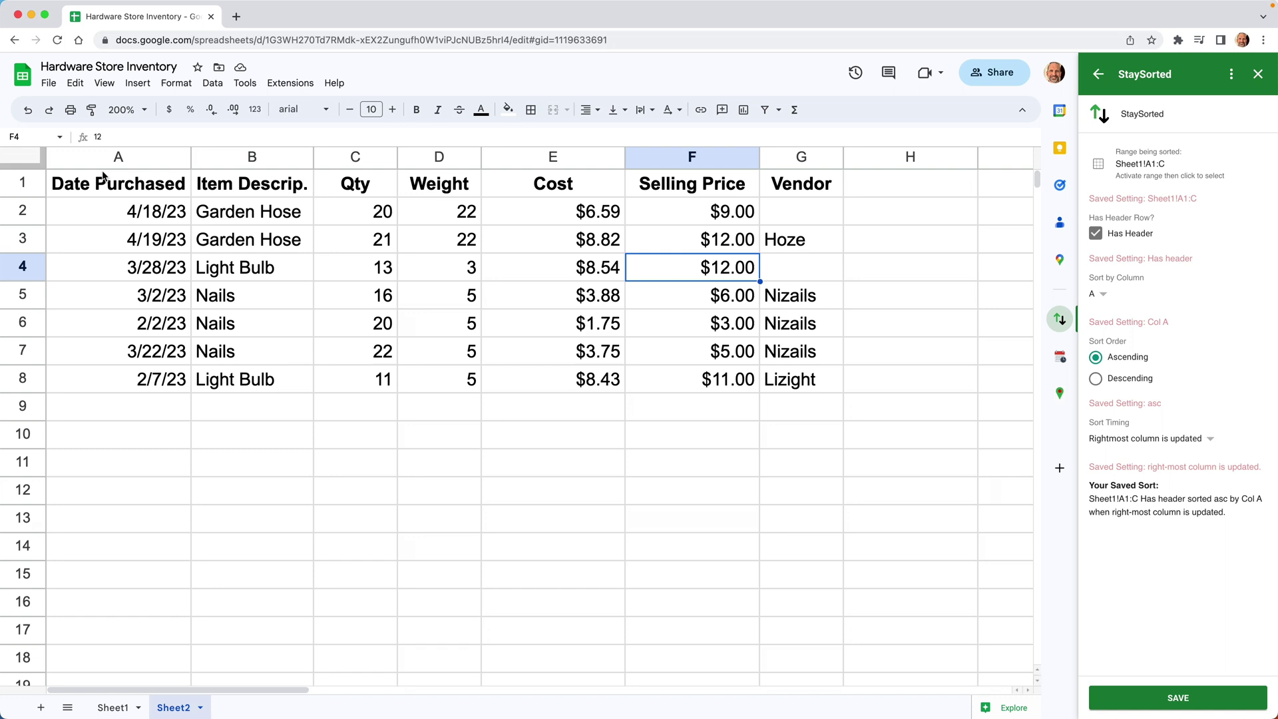
Step: Save a StaySorted rule on Sheet2!A1:G sorting by column B when the sort column updates
{"action": "left_click_drag", "start_coordinate": [93, 160], "coordinate": [826, 165]}
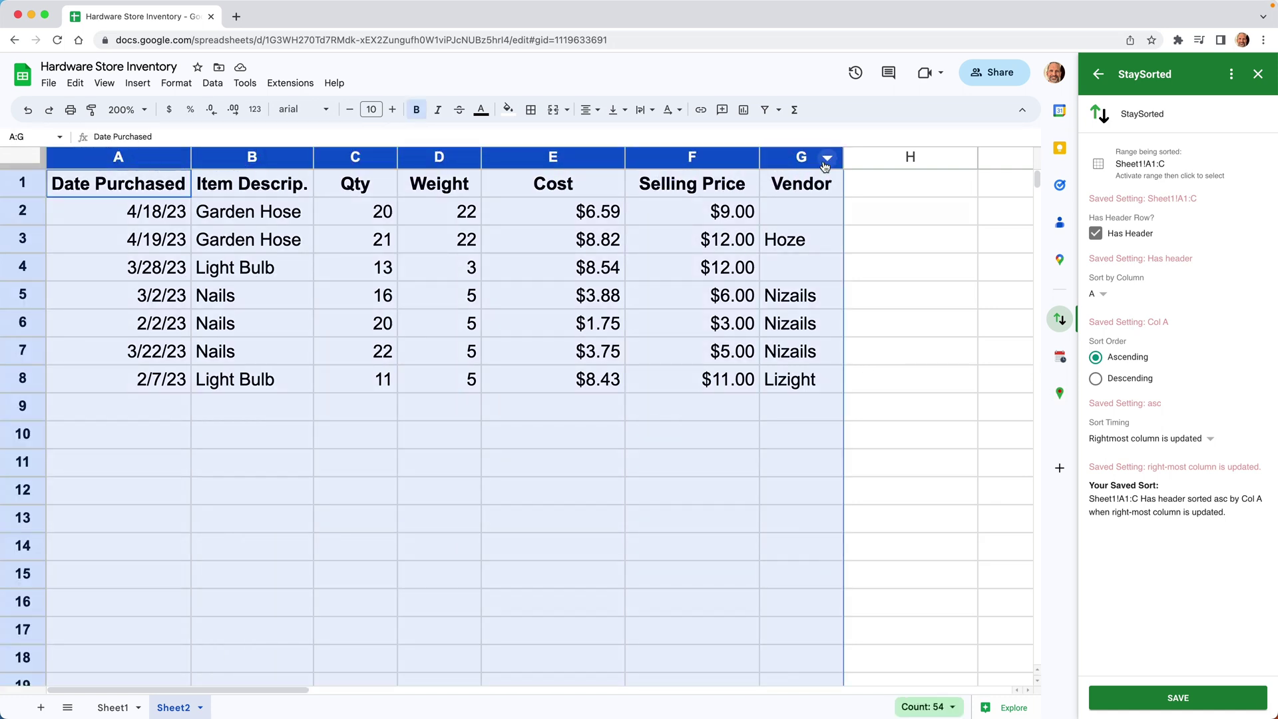
{"action": "left_click", "coordinate": [1162, 160]}
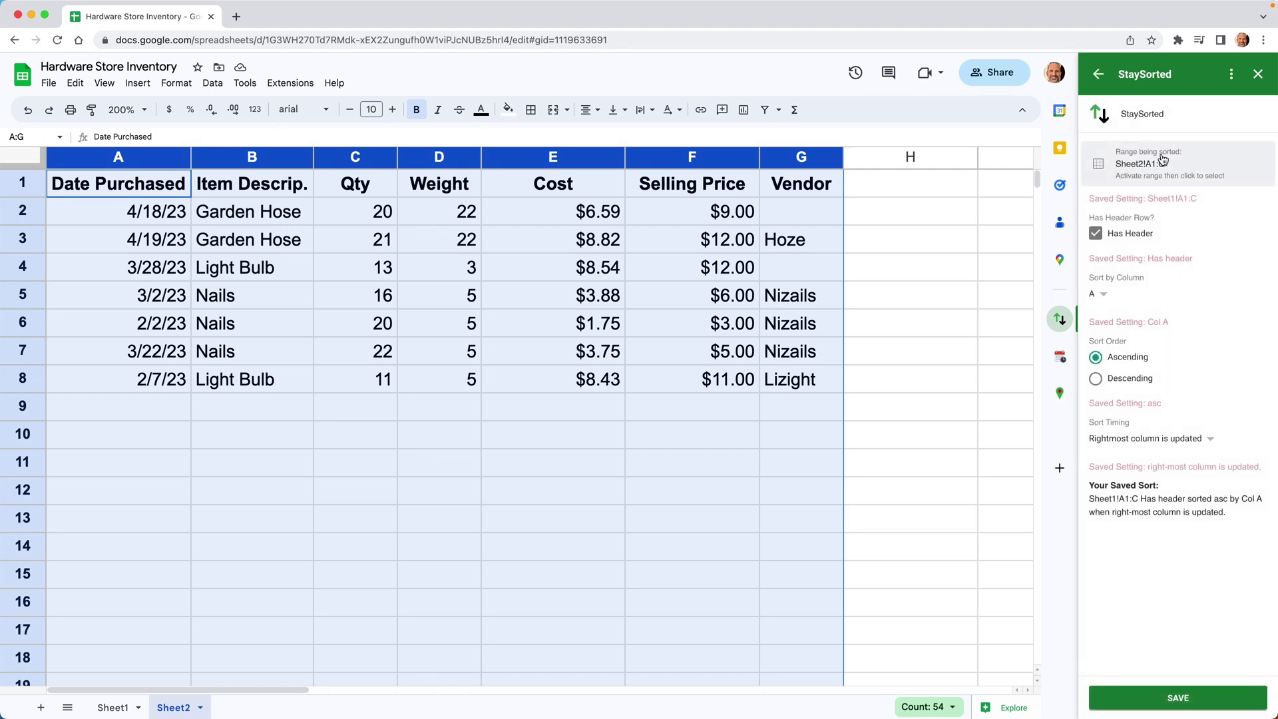
{"action": "left_click", "coordinate": [1107, 298]}
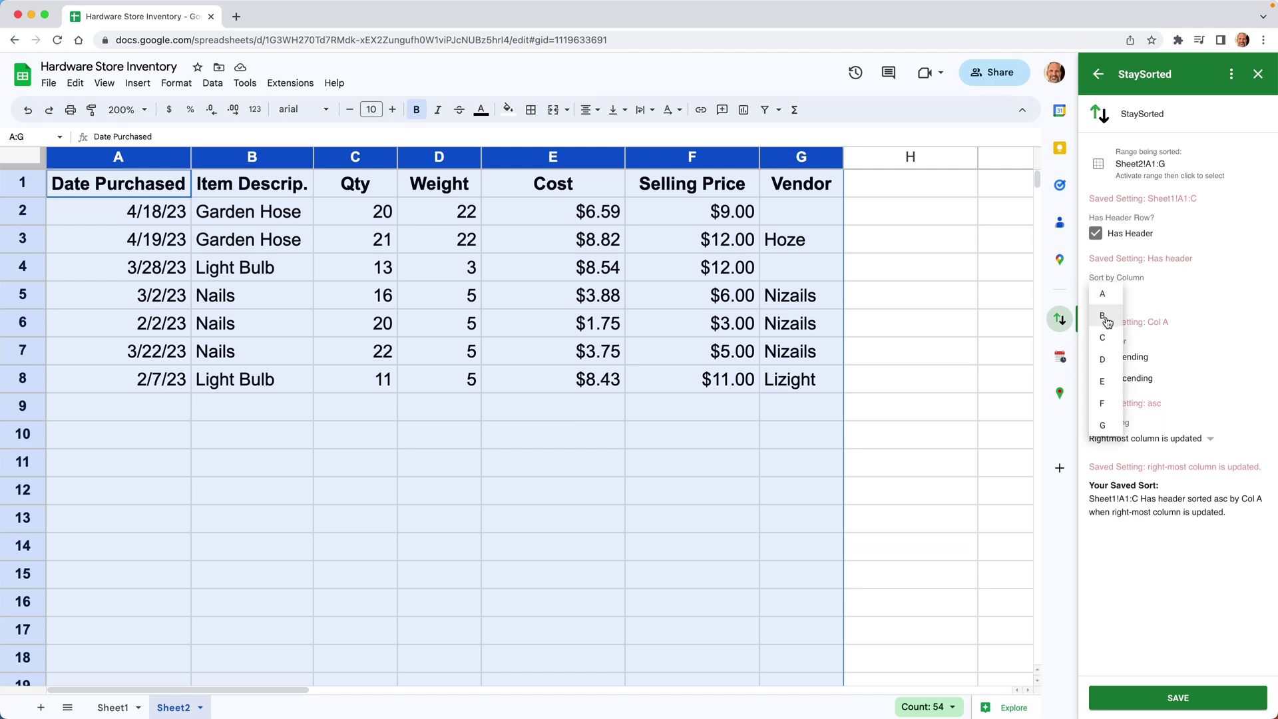
{"action": "left_click", "coordinate": [1107, 322]}
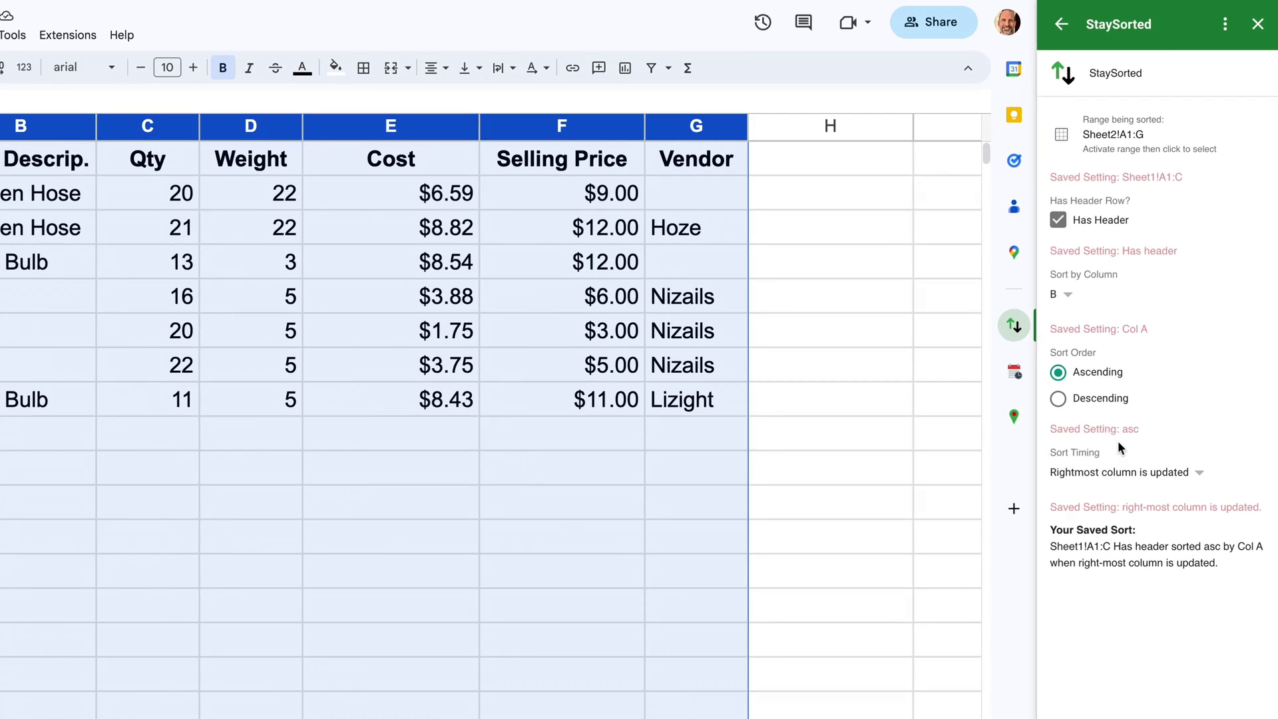
{"action": "left_click", "coordinate": [1157, 479]}
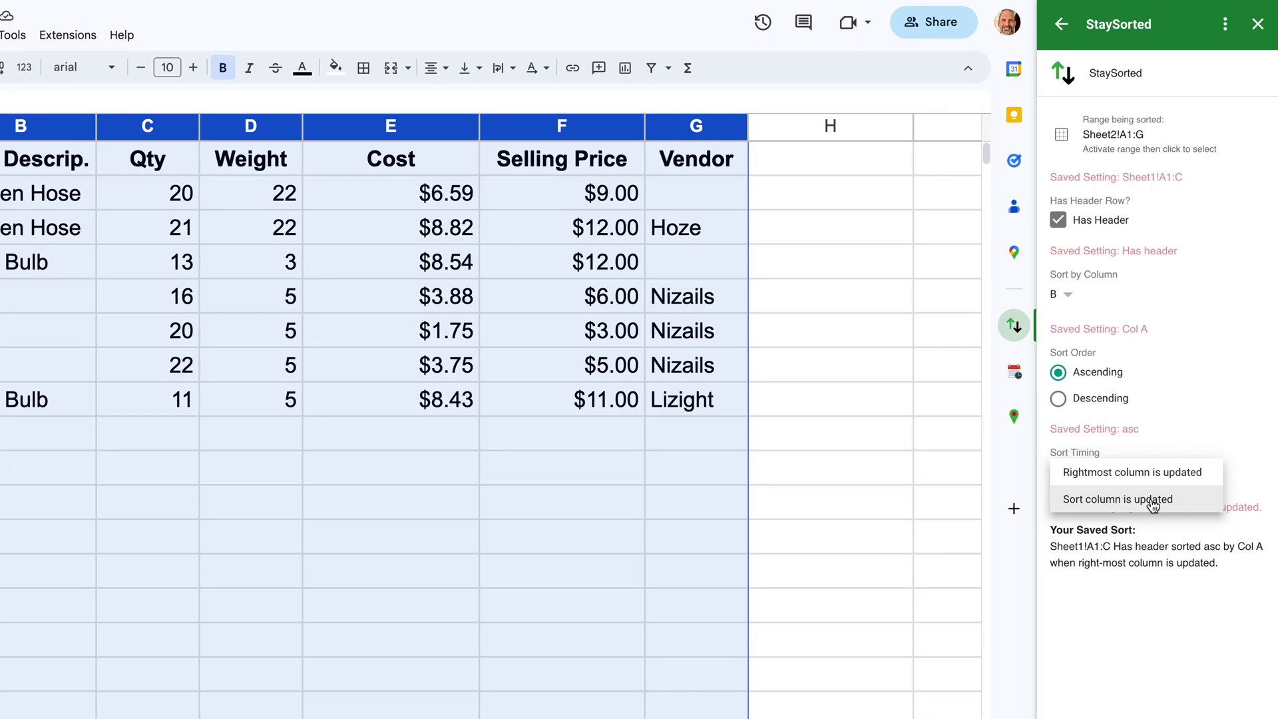
{"action": "left_click", "coordinate": [1152, 500]}
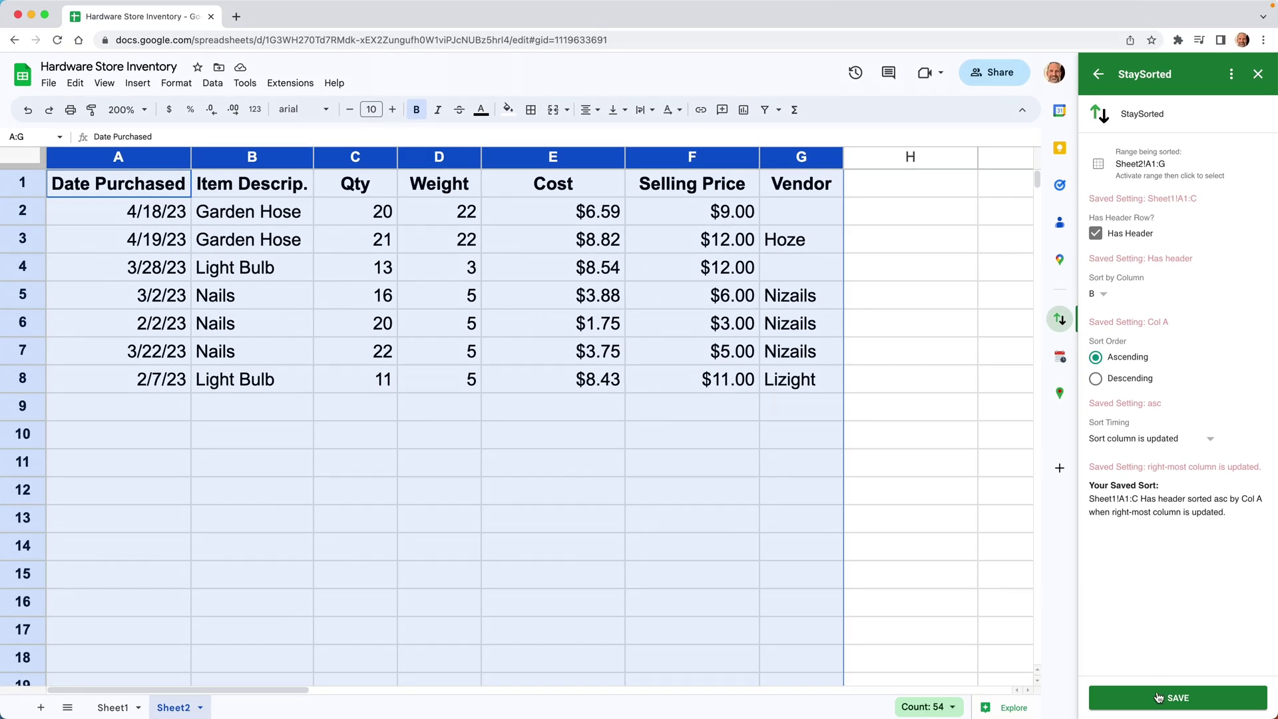
{"action": "left_click", "coordinate": [1157, 697]}
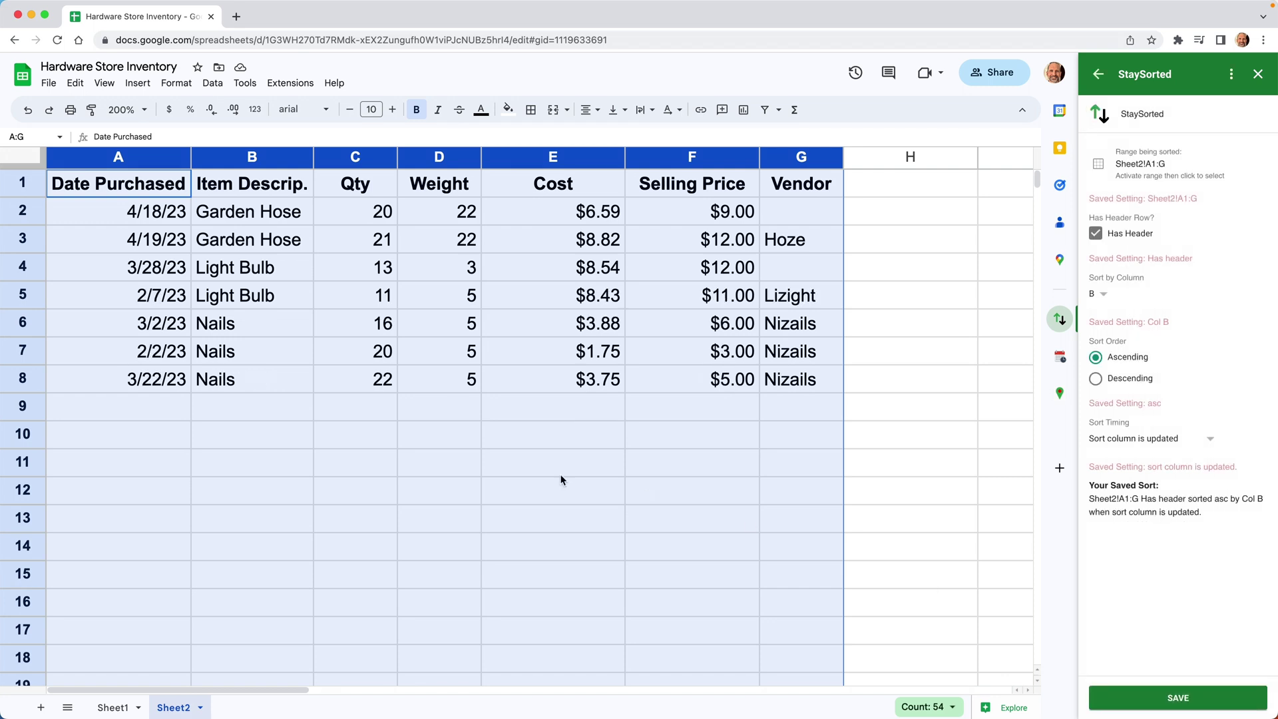
Step: Enter date 4/18/23 in A9, leave the item blank, and fill quantity 48 and weight 7
{"action": "left_click", "coordinate": [124, 402]}
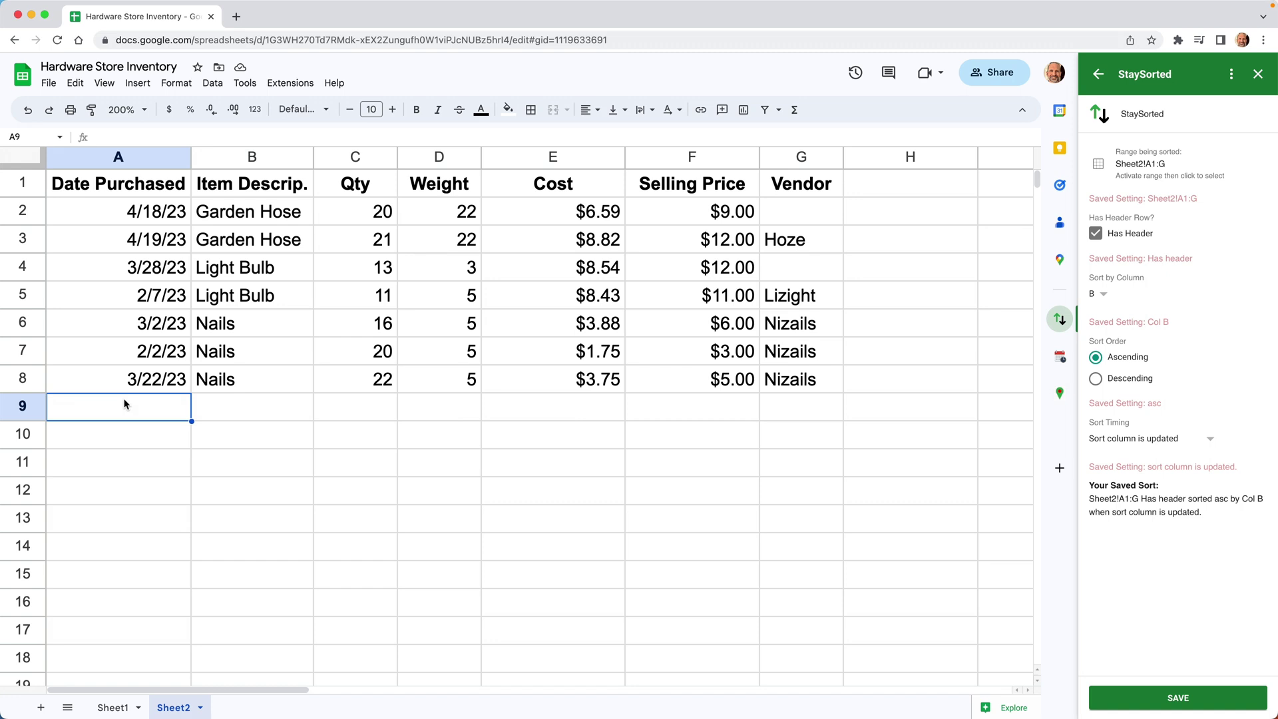
{"action": "type", "text": "4/"}
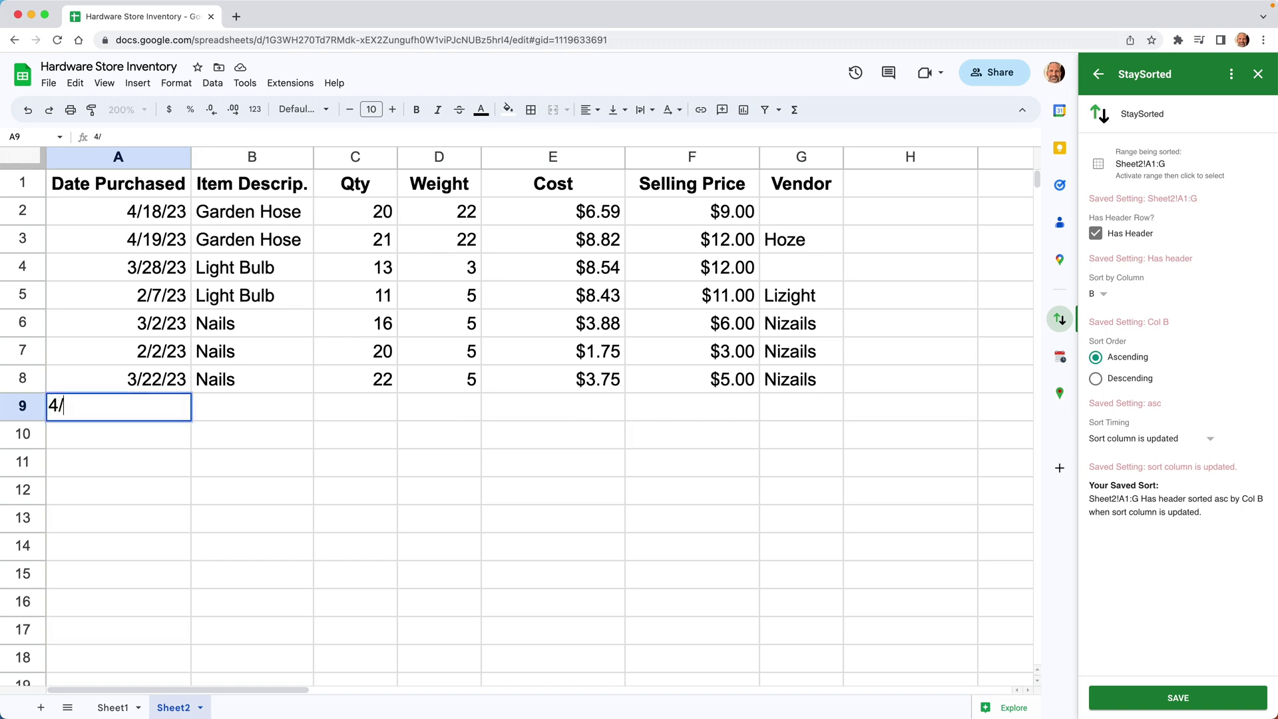
{"action": "type", "text": "18/23"}
{"action": "key", "text": "Tab"}
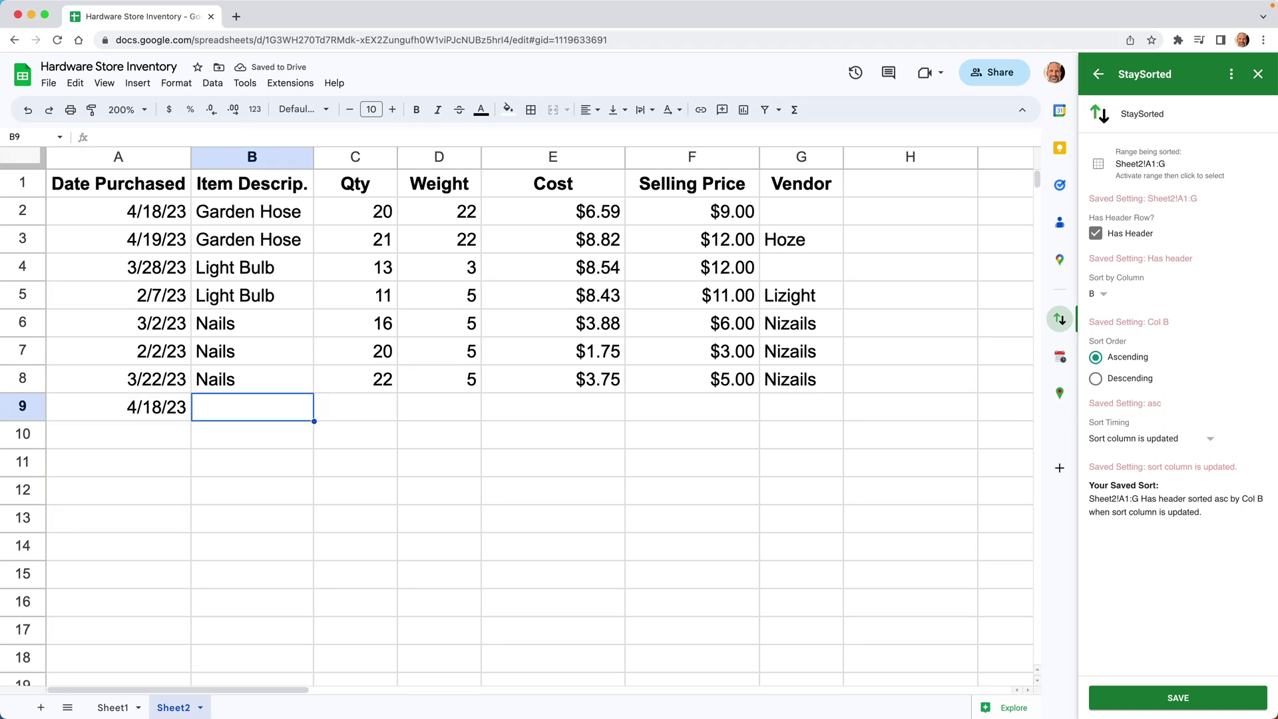
{"action": "key", "text": "Tab"}
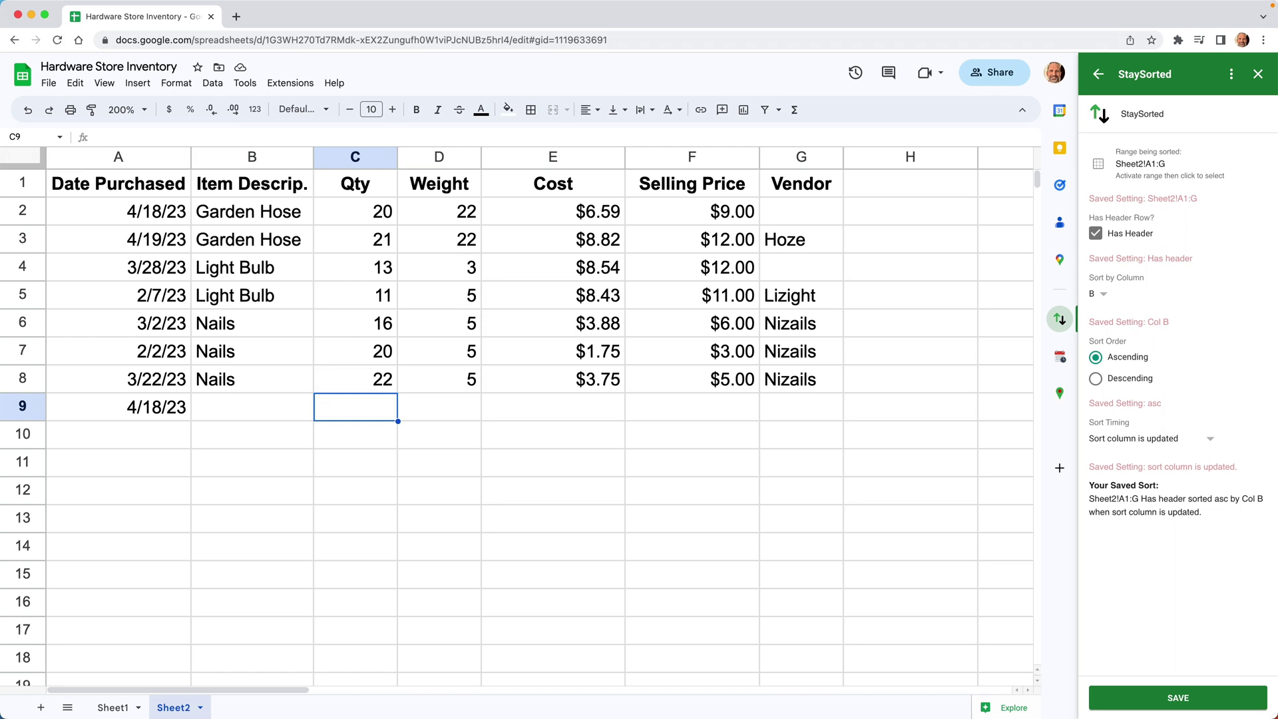
{"action": "type", "text": "48"}
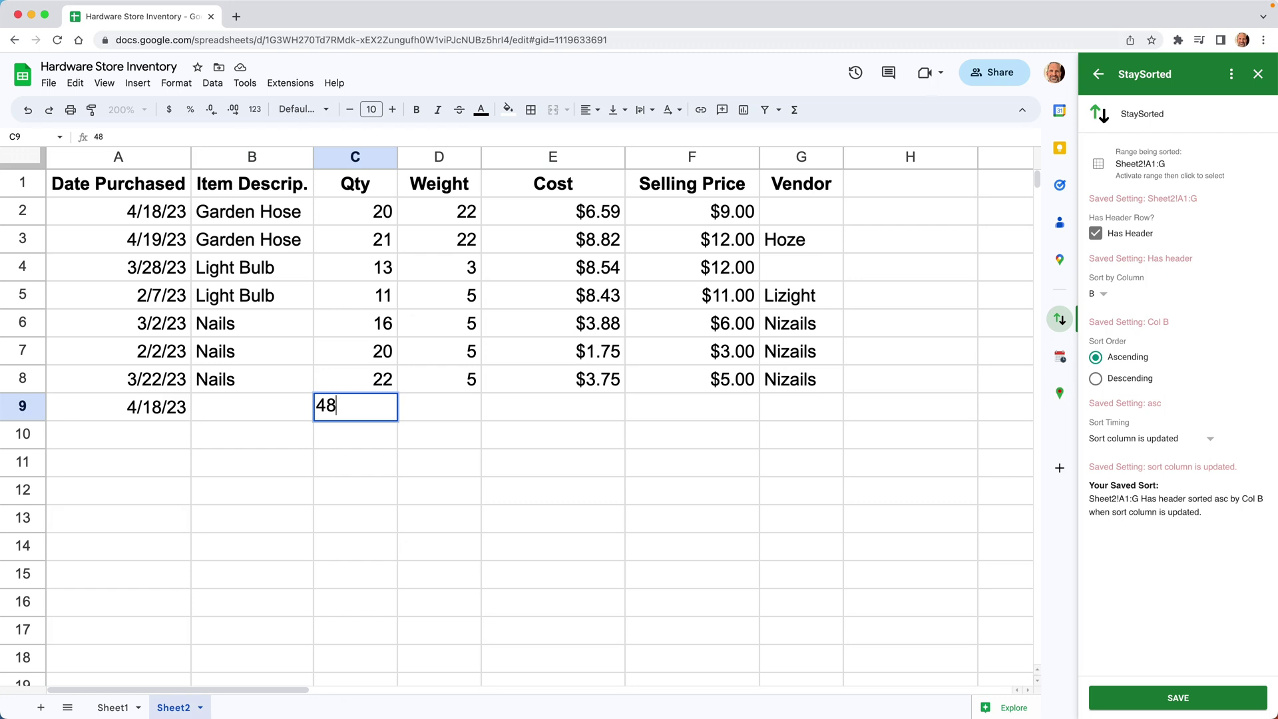
{"action": "key", "text": "Tab"}
{"action": "type", "text": "7"}
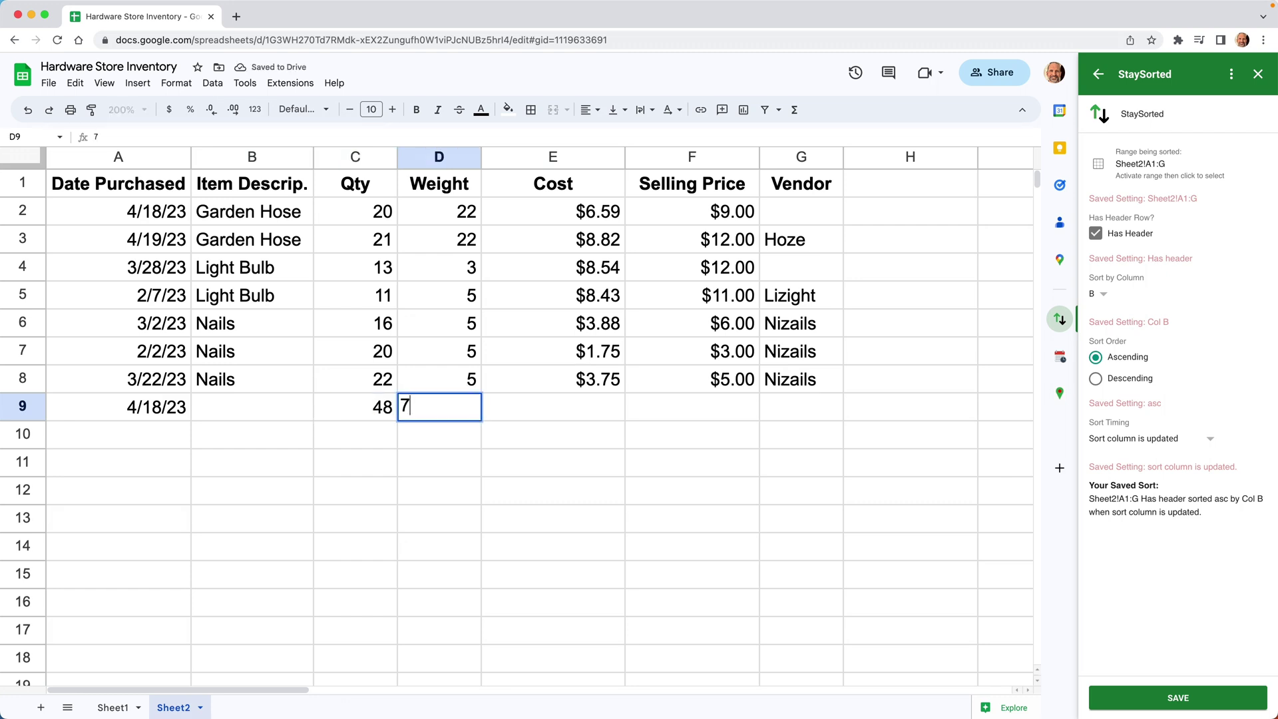
{"action": "key", "text": "Tab"}
Step: Enter cost 1.23 and selling price 2.00 in the new row
{"action": "type", "text": "1.23"}
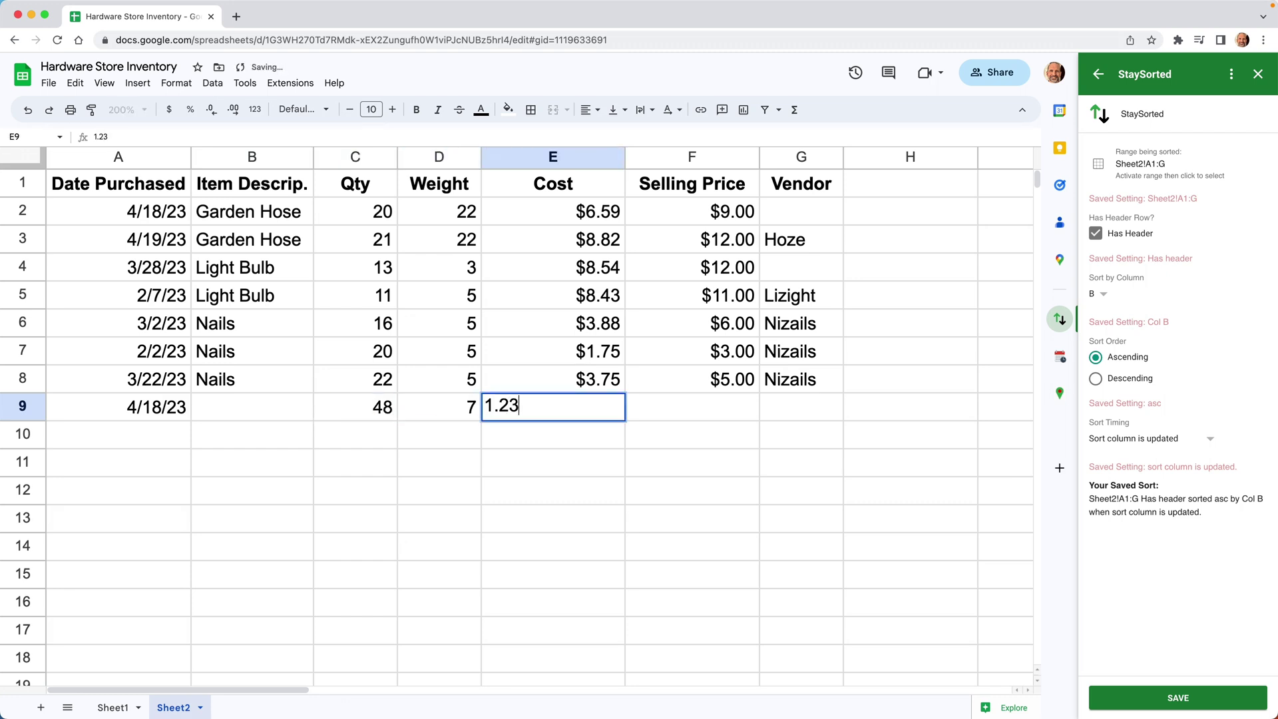
{"action": "key", "text": "Tab"}
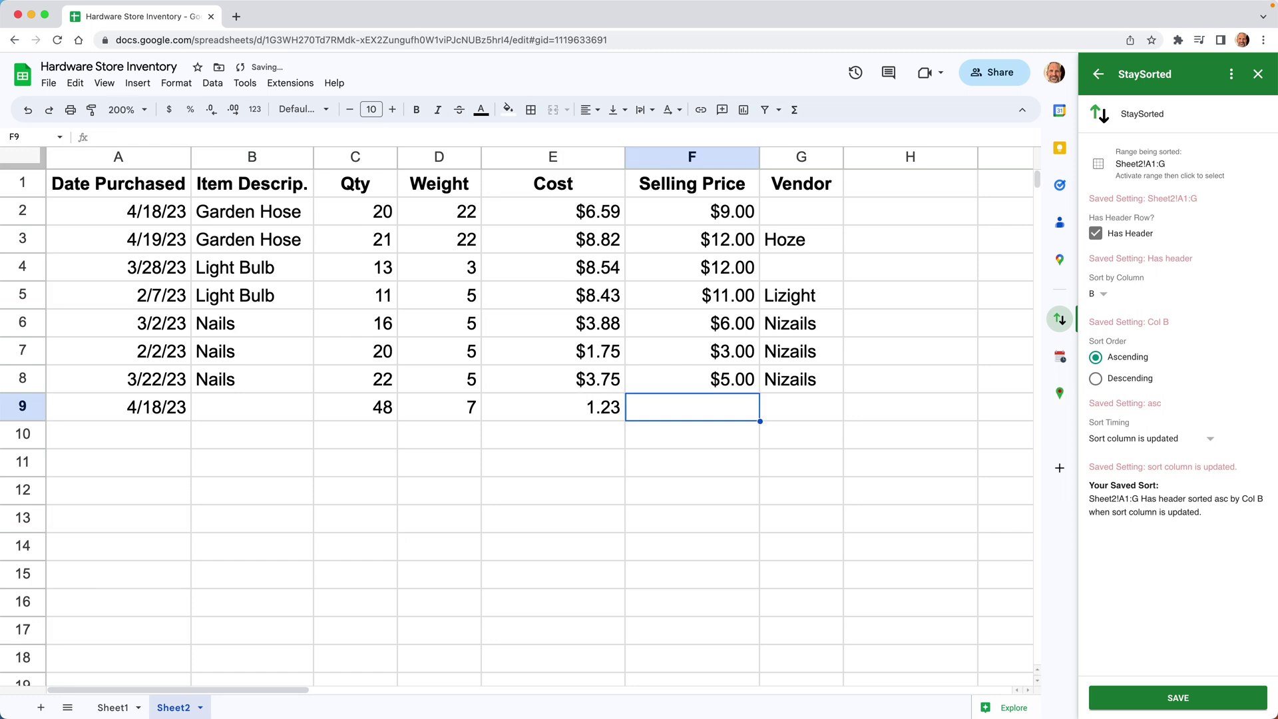
{"action": "type", "text": "1"}
{"action": "key", "text": "BackSpace"}
{"action": "type", "text": "2.00"}
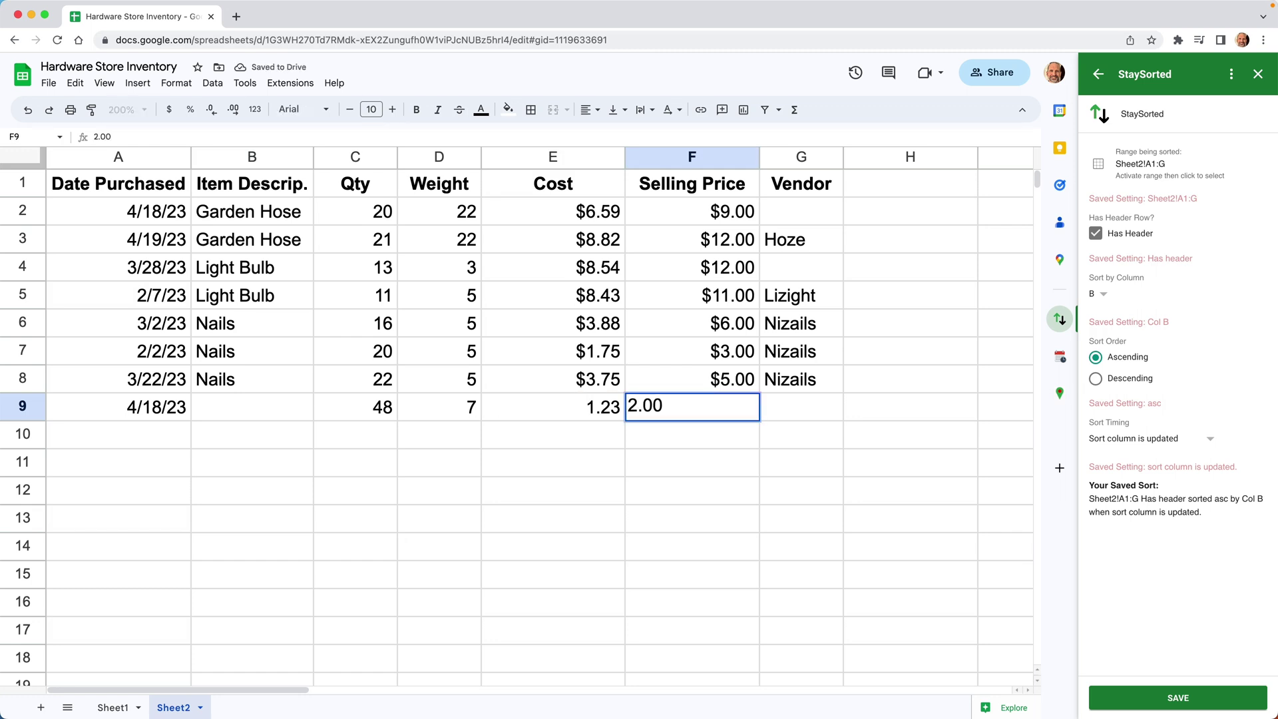
{"action": "key", "text": "Tab"}
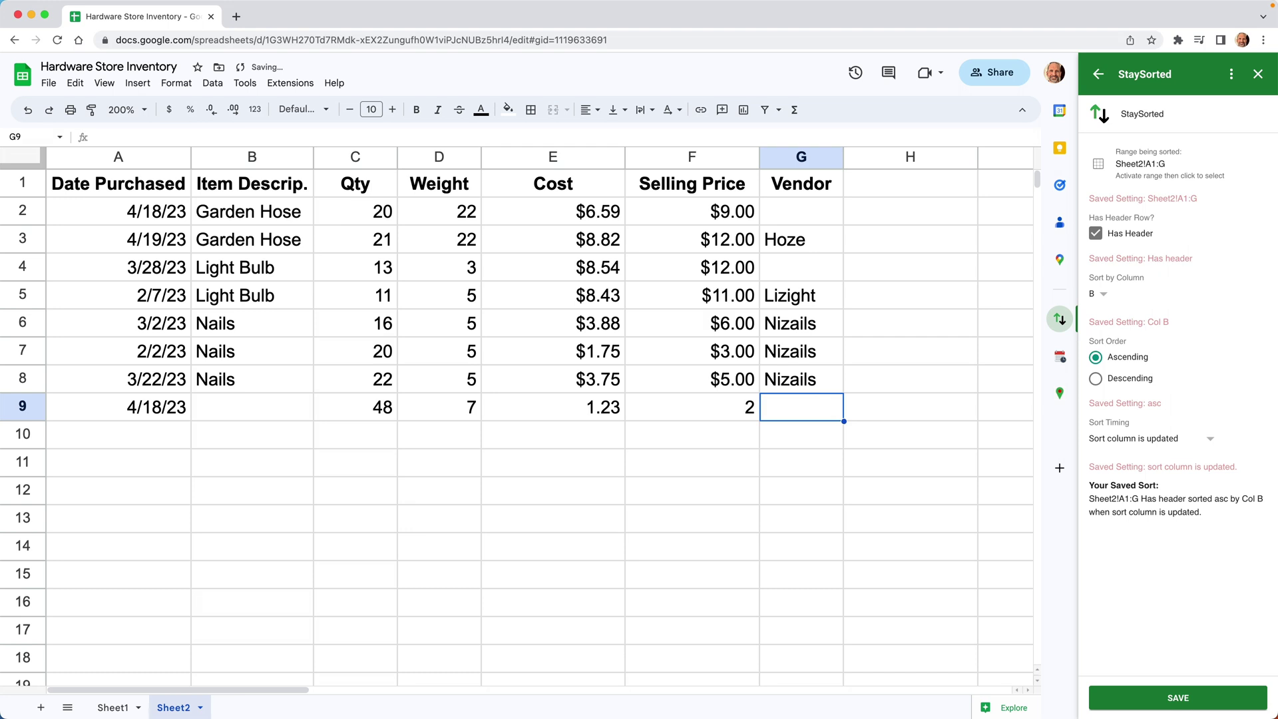
Step: Check the new row's quantity, weight, cost and price, then return to its empty item cell
{"action": "left_click", "coordinate": [381, 416]}
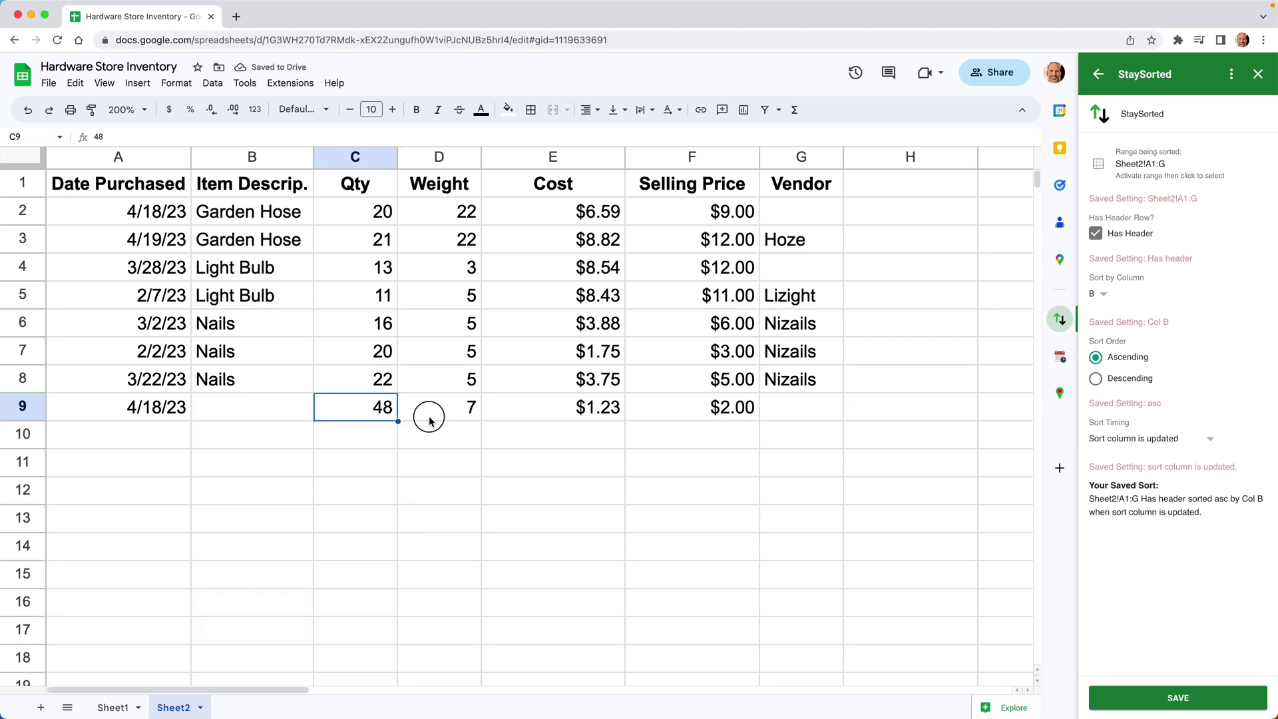
{"action": "left_click", "coordinate": [459, 416]}
{"action": "left_click", "coordinate": [572, 418]}
{"action": "left_click", "coordinate": [663, 417]}
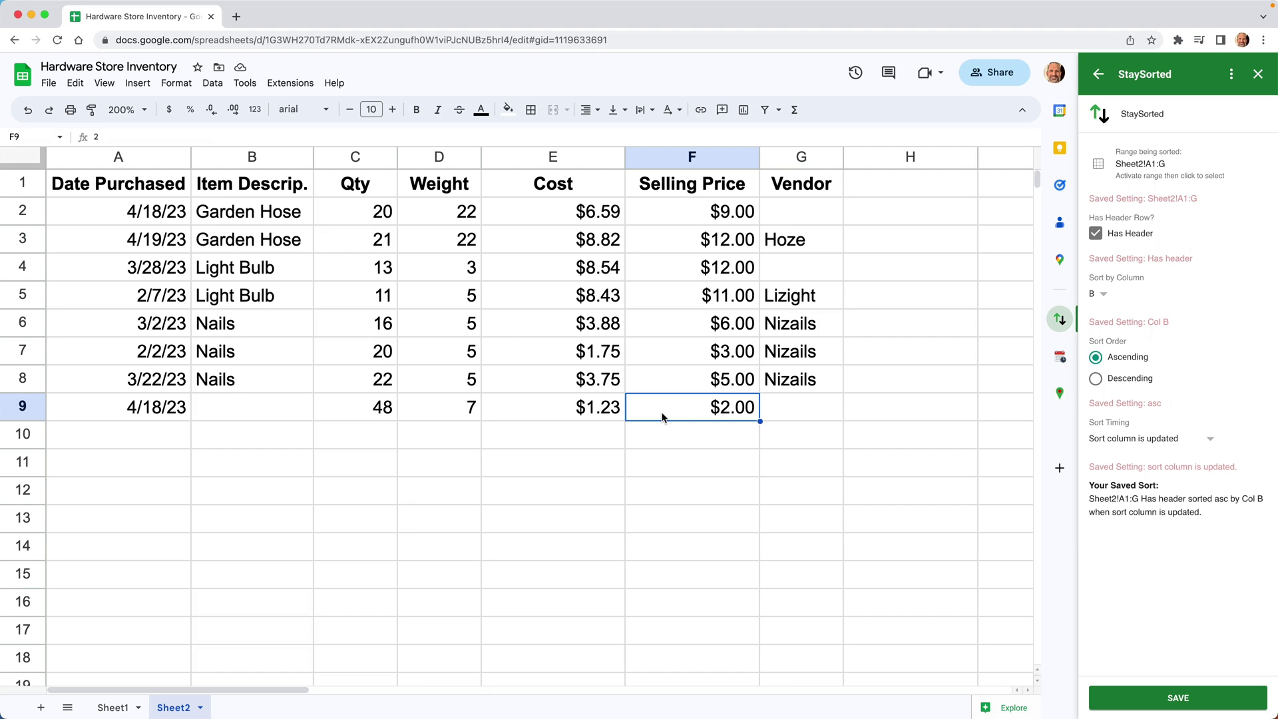
{"action": "left_click", "coordinate": [217, 408]}
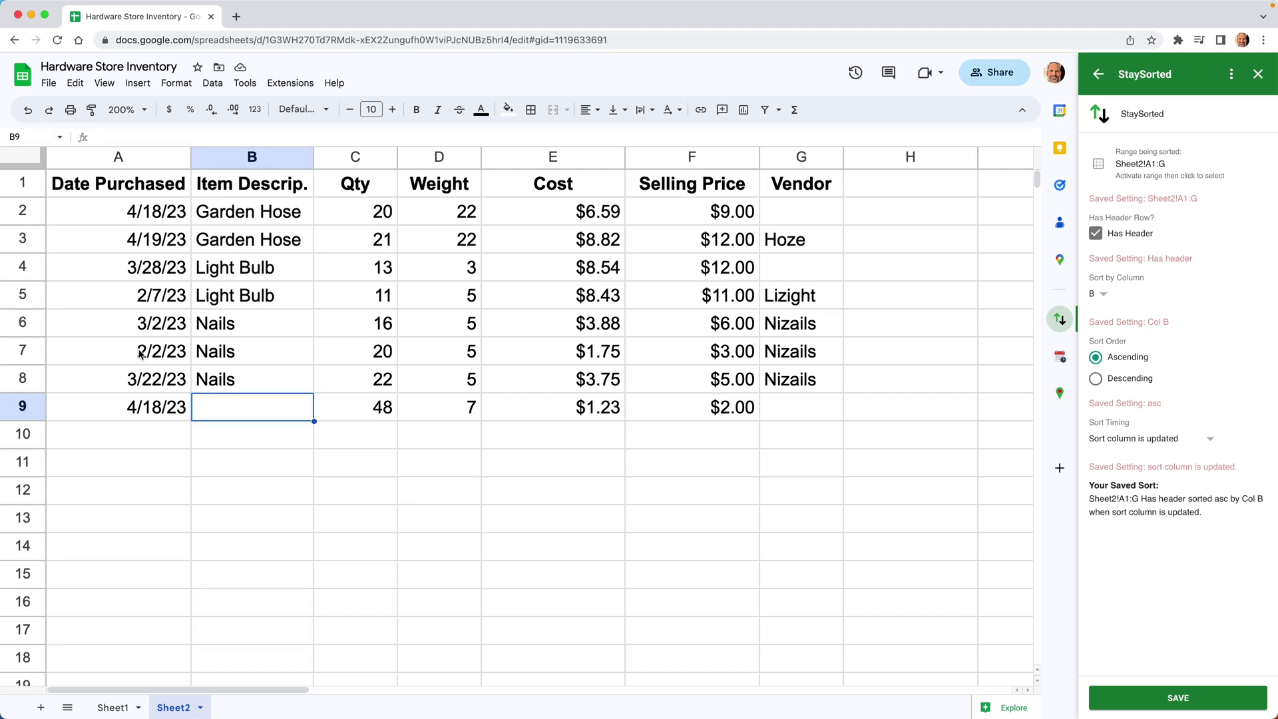
Step: Enter Light Bulb as row 9's item so StaySorted re-sorts the table by column B
{"action": "type", "text": "Light Bulb"}
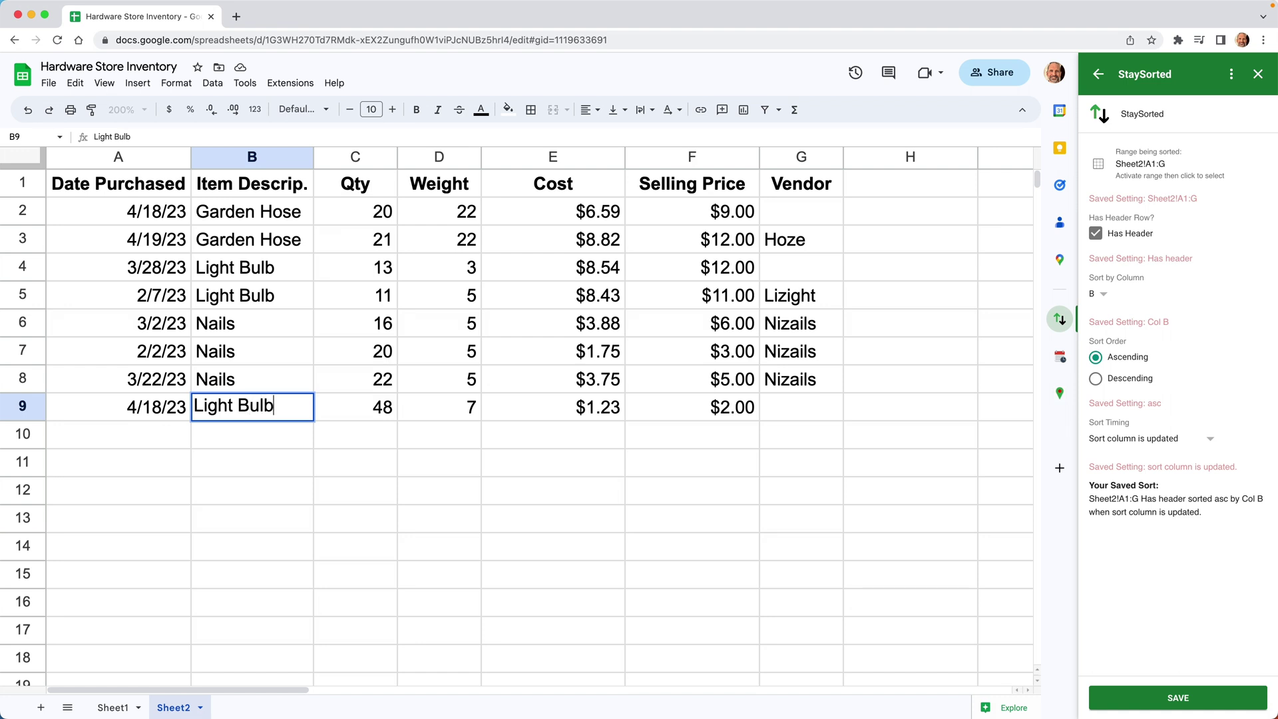
{"action": "key", "text": "Return"}
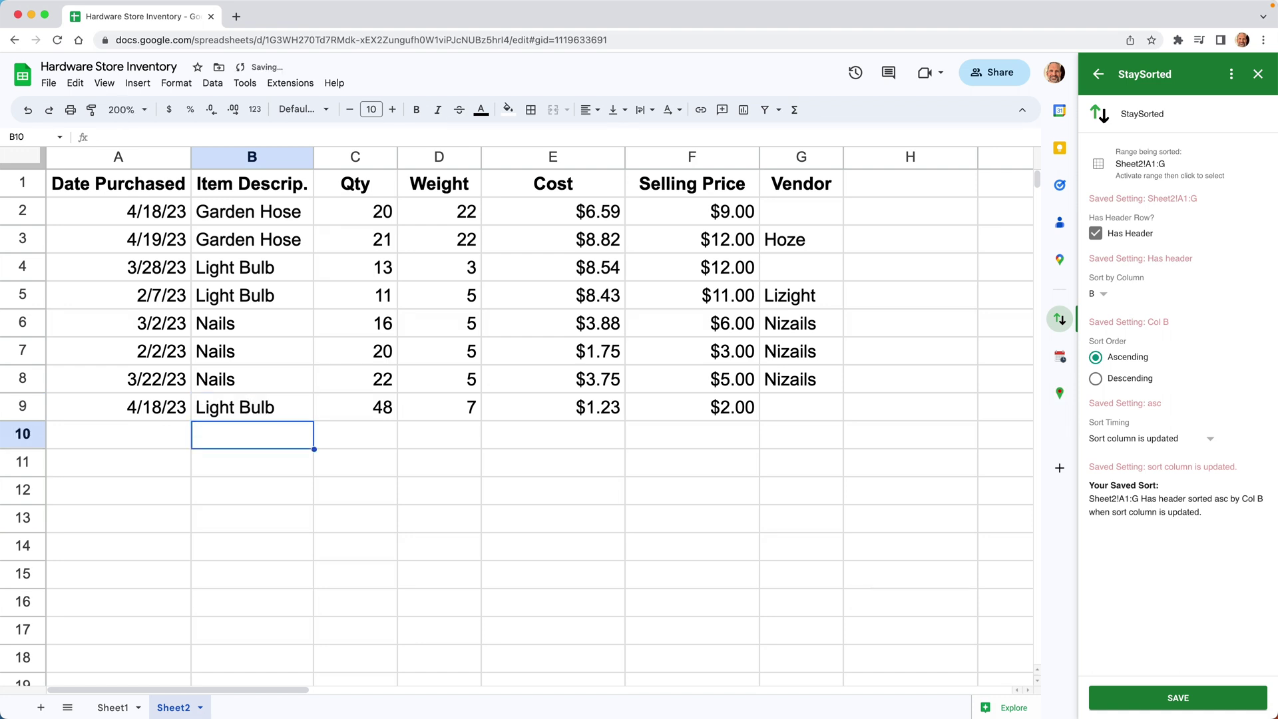